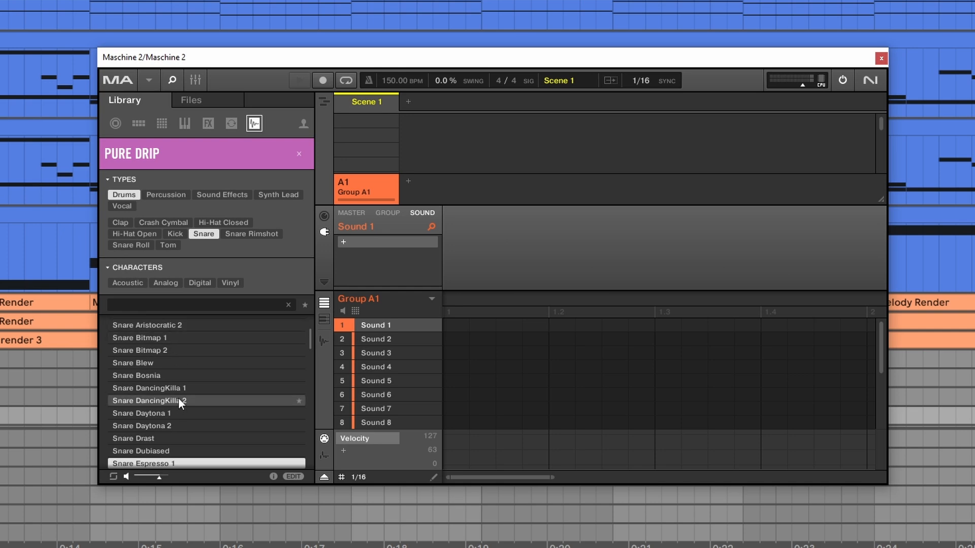
- Audition the Pure Drip snare samples from AirBag to Bitmap and settle on Snare AirBag 2
{"action": "scroll", "coordinate": [178, 401], "scroll_direction": "up", "scroll_amount": 3}
{"action": "left_click", "coordinate": [165, 325]}
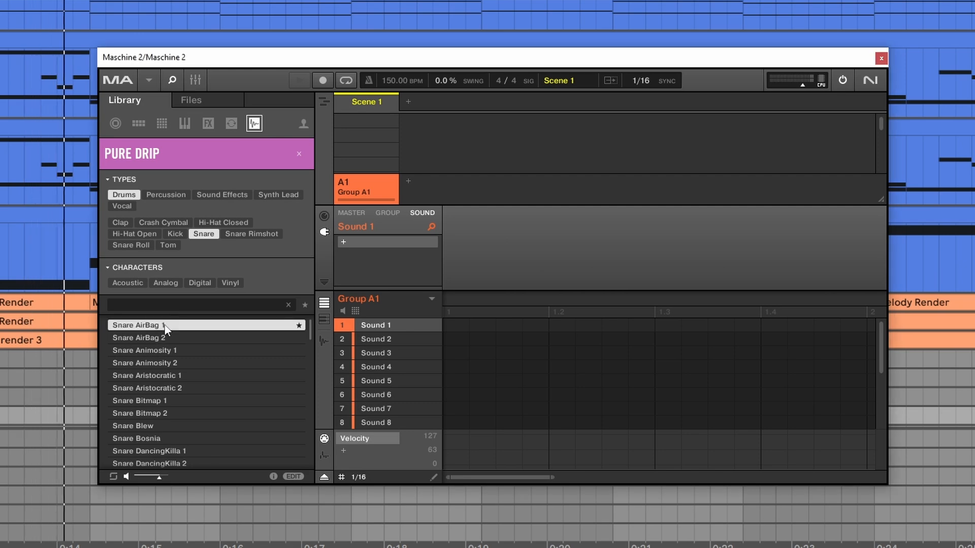
{"action": "key", "text": "Down"}
{"action": "key", "text": "Down"}
{"action": "key", "text": "Up"}
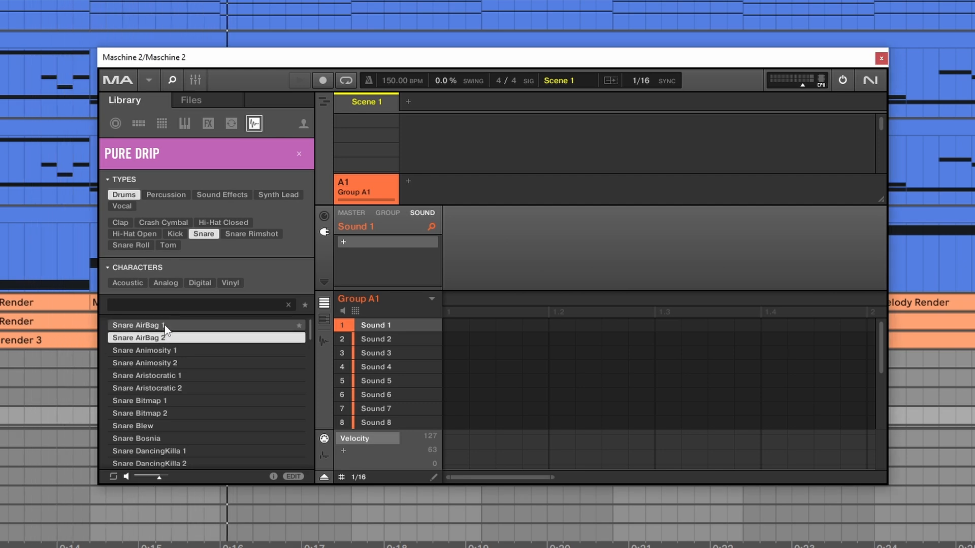
{"action": "key", "text": "Down"}
{"action": "key", "text": "Down"}
{"action": "key", "text": "Down"}
{"action": "key", "text": "Down"}
{"action": "key", "text": "Down"}
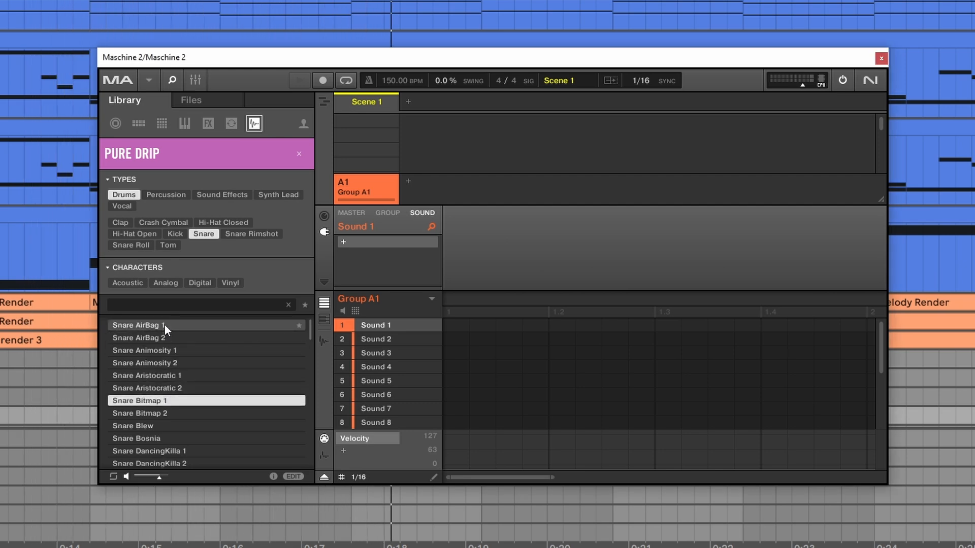
{"action": "key", "text": "Down"}
{"action": "key", "text": "Down"}
{"action": "key", "text": "Up"}
{"action": "key", "text": "Up"}
{"action": "key", "text": "Up"}
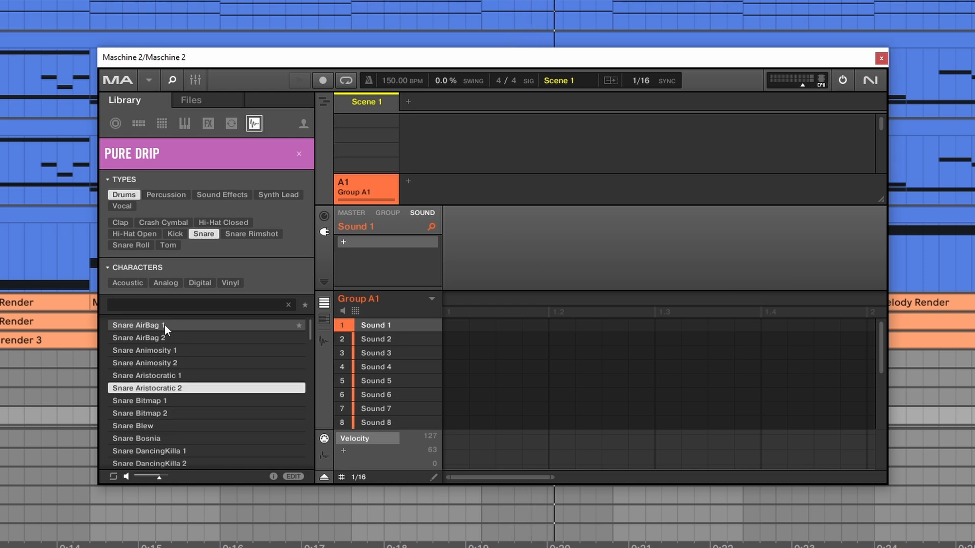
{"action": "key", "text": "Up"}
{"action": "key", "text": "Up"}
{"action": "key", "text": "Up"}
{"action": "key", "text": "Up"}
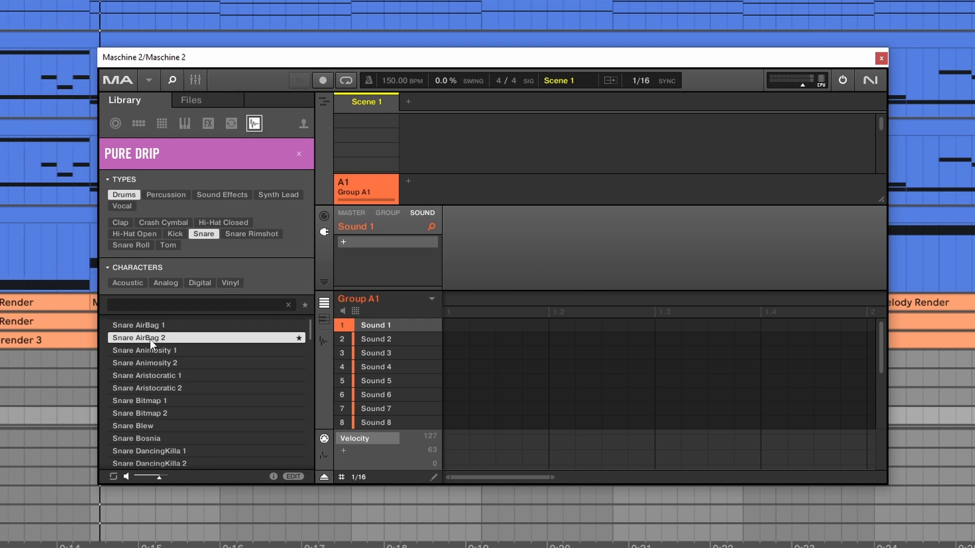
{"action": "left_click", "coordinate": [154, 403]}
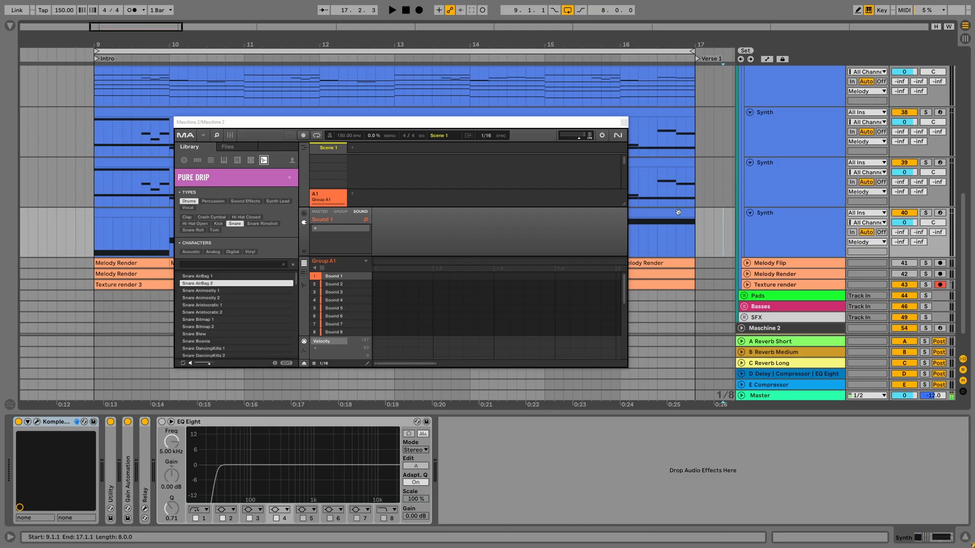
- Unfold the Drums group and duplicate the one-bar snare pattern across the eight-bar intro
{"action": "scroll", "coordinate": [716, 205], "scroll_direction": "up", "scroll_amount": 5}
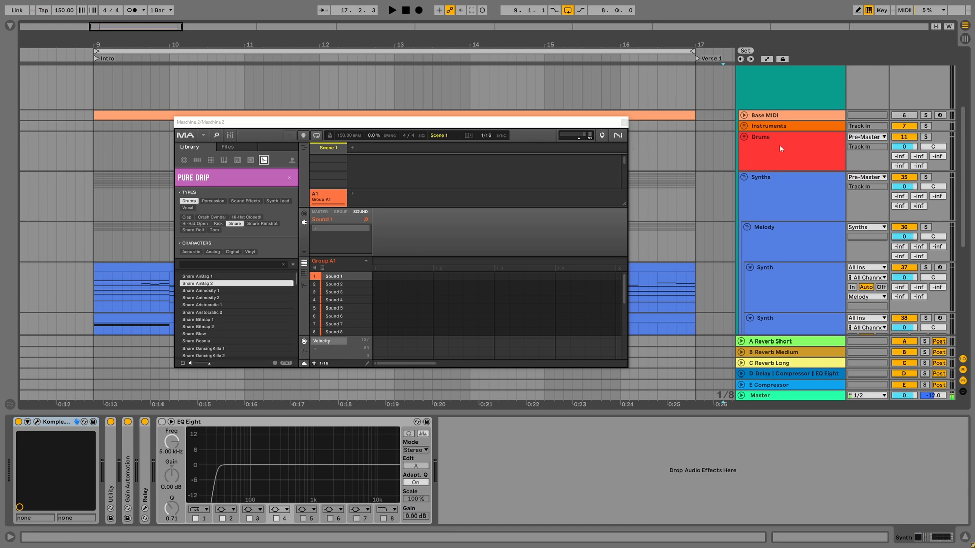
{"action": "left_click", "coordinate": [751, 141]}
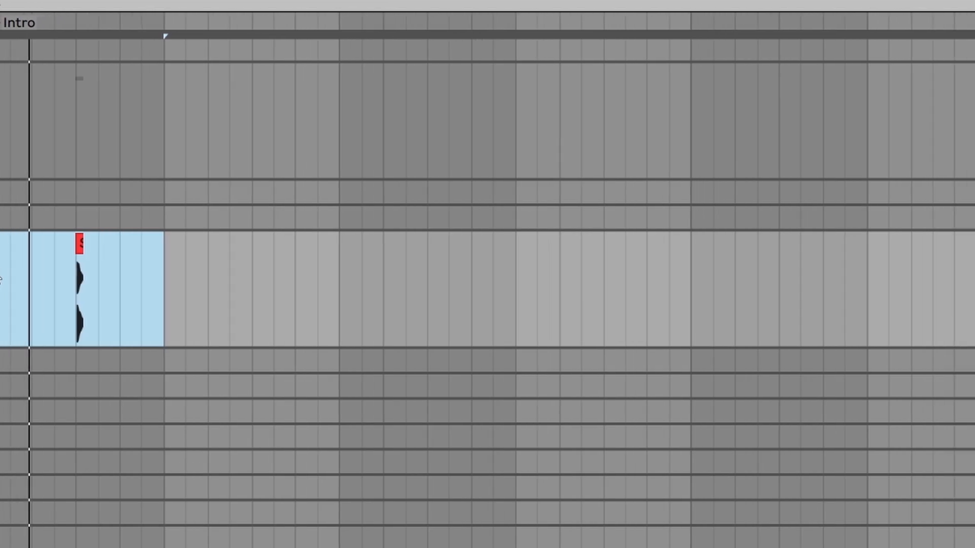
{"action": "key", "text": "ctrl+d"}
{"action": "key", "text": "ctrl+d"}
{"action": "key", "text": "ctrl+d"}
{"action": "key", "text": "ctrl+d"}
{"action": "key", "text": "ctrl+d"}
{"action": "key", "text": "ctrl+d"}
{"action": "key", "text": "ctrl+d"}
{"action": "key", "text": "ctrl+d"}
{"action": "key", "text": "ctrl+d"}
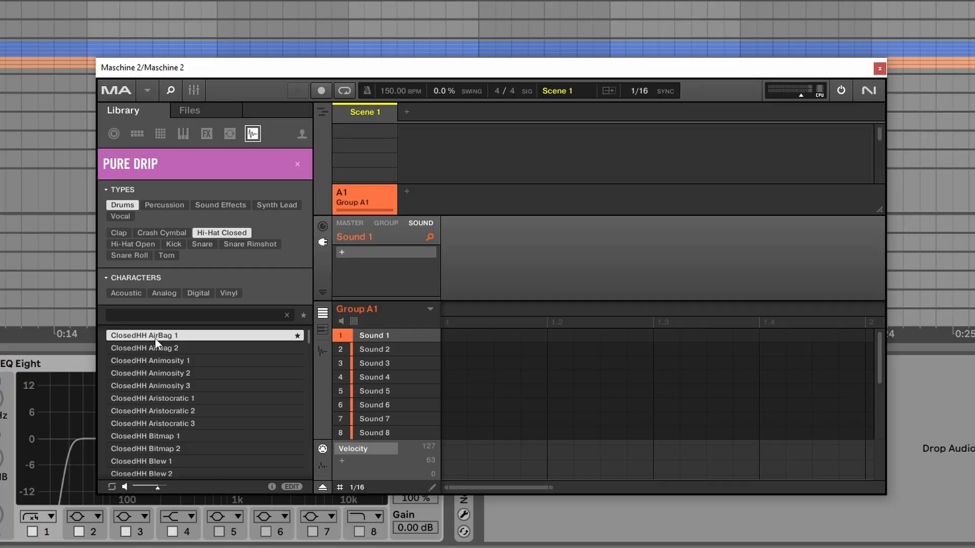
- Audition the Pure Drip closed hi-hat samples from the AirBag through the Bosnia variants
{"action": "left_click", "coordinate": [145, 448]}
{"action": "key", "text": "Down"}
{"action": "key", "text": "Down"}
{"action": "key", "text": "Down"}
{"action": "key", "text": "Down"}
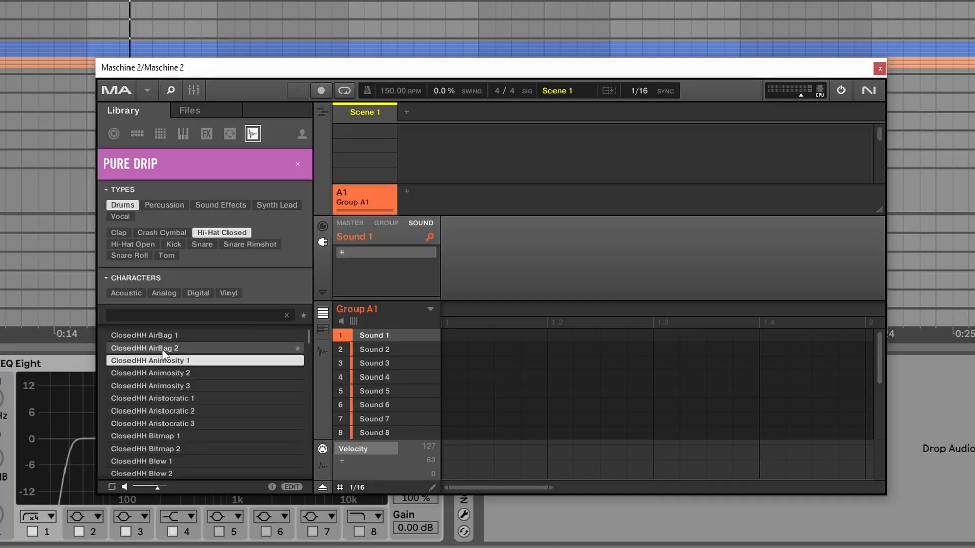
{"action": "key", "text": "Down"}
{"action": "key", "text": "Down"}
{"action": "key", "text": "Down"}
{"action": "key", "text": "Down"}
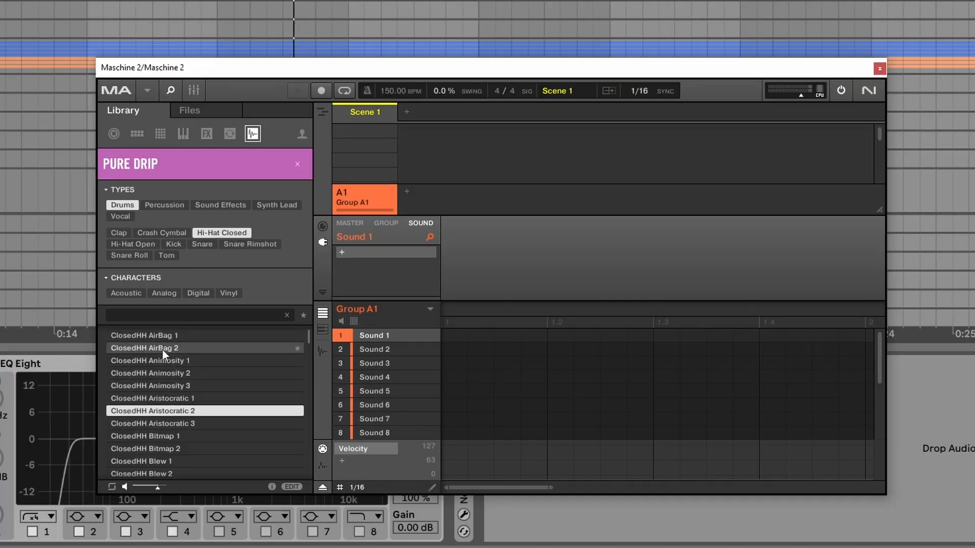
{"action": "key", "text": "Down"}
{"action": "key", "text": "Down"}
{"action": "key", "text": "Down"}
{"action": "key", "text": "Down"}
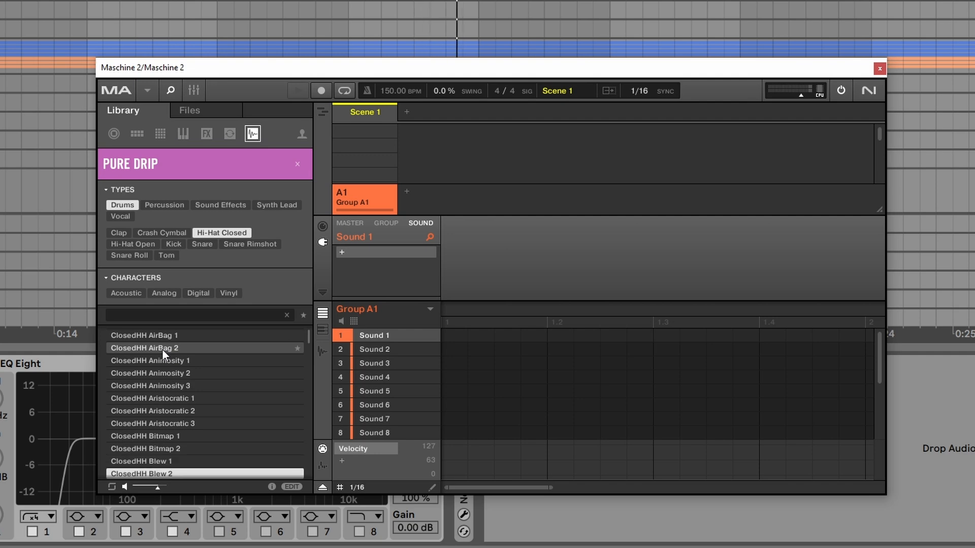
{"action": "key", "text": "Down"}
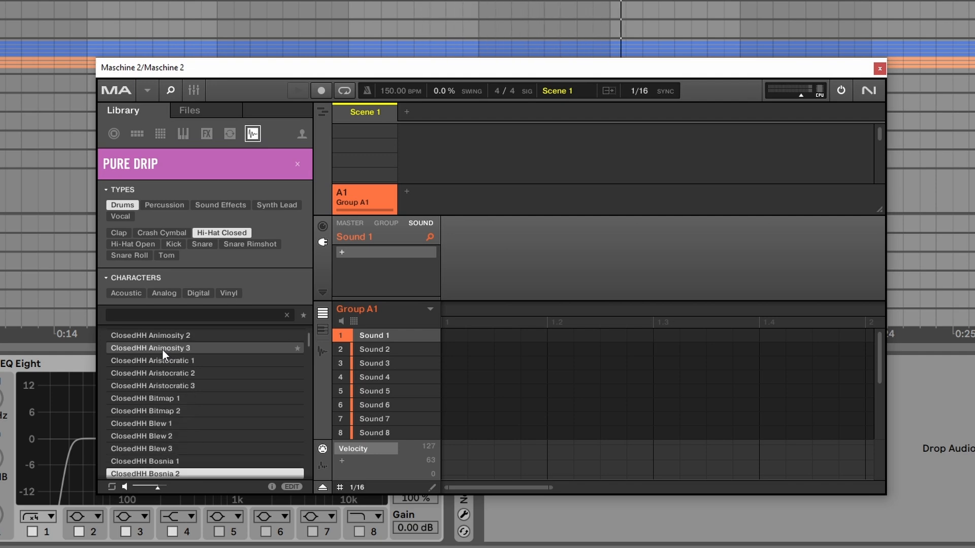
{"action": "key", "text": "Up"}
{"action": "key", "text": "Down"}
{"action": "key", "text": "Up"}
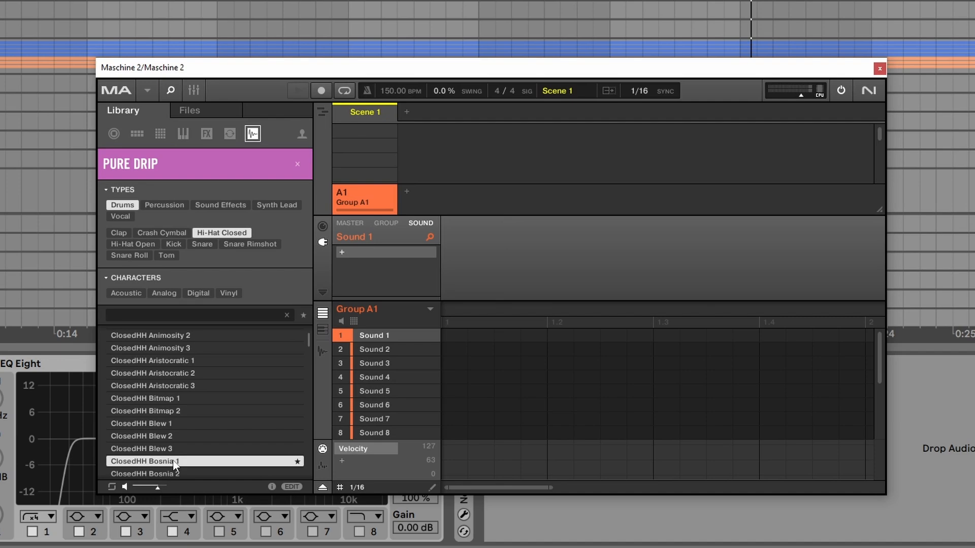
- Place the ClosedHH Dubiased 1 sample at bar 9 on the HiHats Audio track and close the Maschine 2 window
{"action": "left_click_drag", "start_coordinate": [173, 461], "coordinate": [170, 452]}
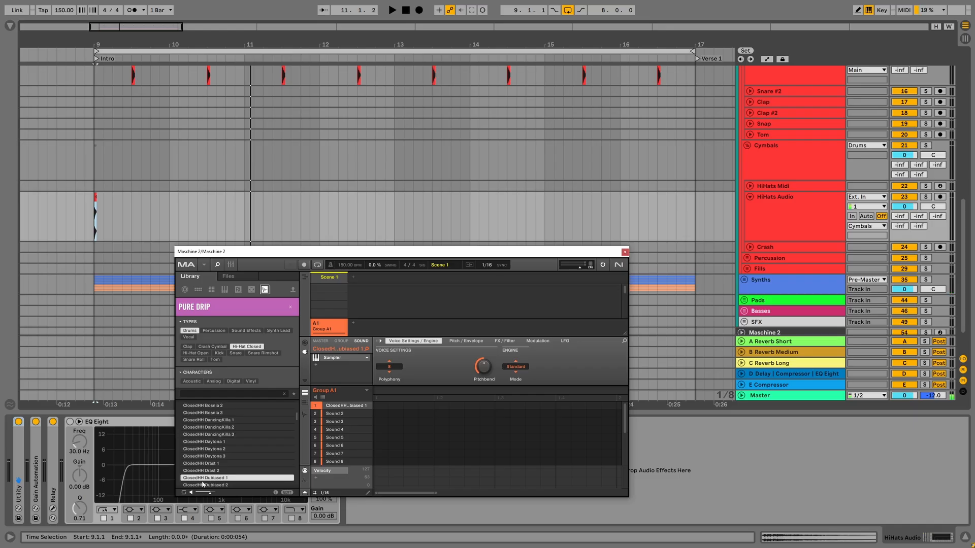
{"action": "left_click", "coordinate": [85, 203]}
{"action": "key", "text": "space"}
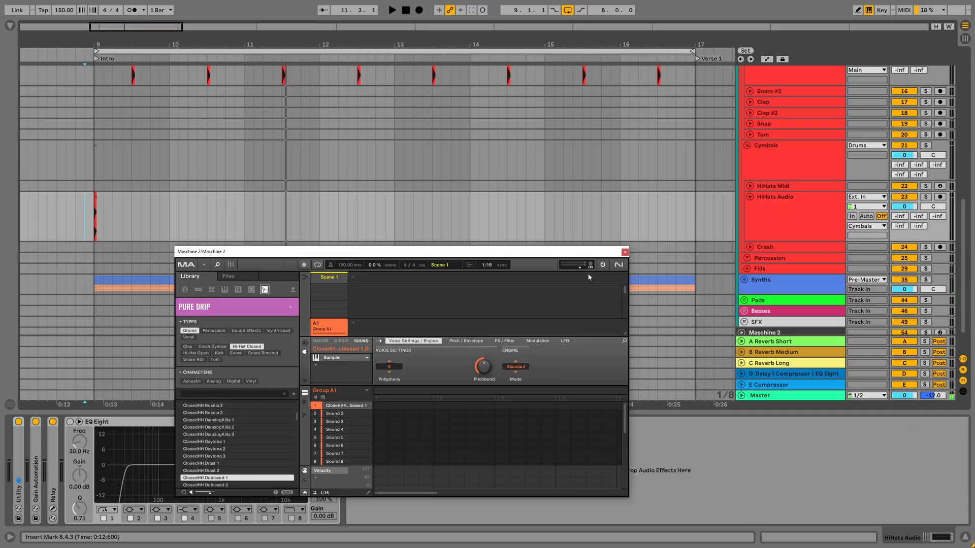
{"action": "left_click", "coordinate": [625, 252]}
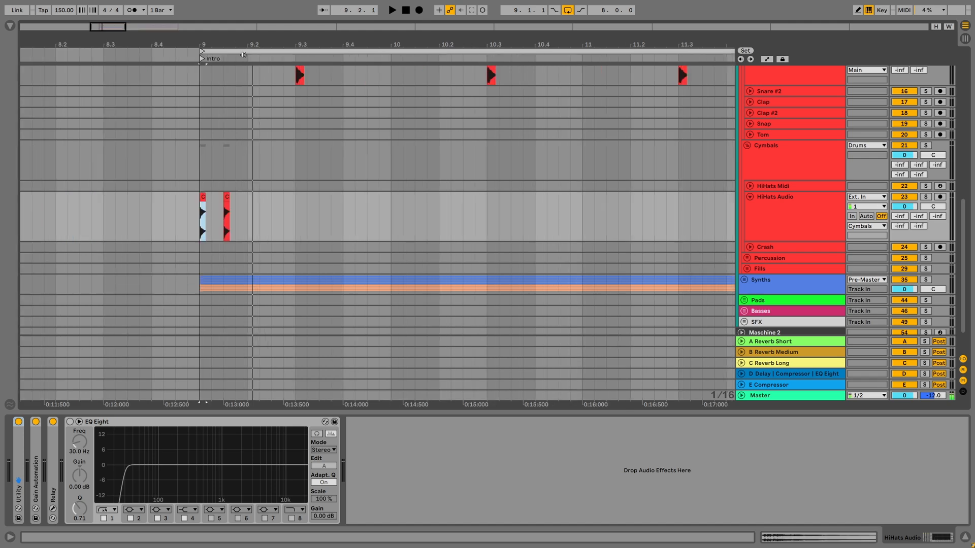
- Lower the clip gain of the second hi-hat at 9.1.3 and repeat the two-hit pattern across the whole intro
{"action": "left_click", "coordinate": [227, 218]}
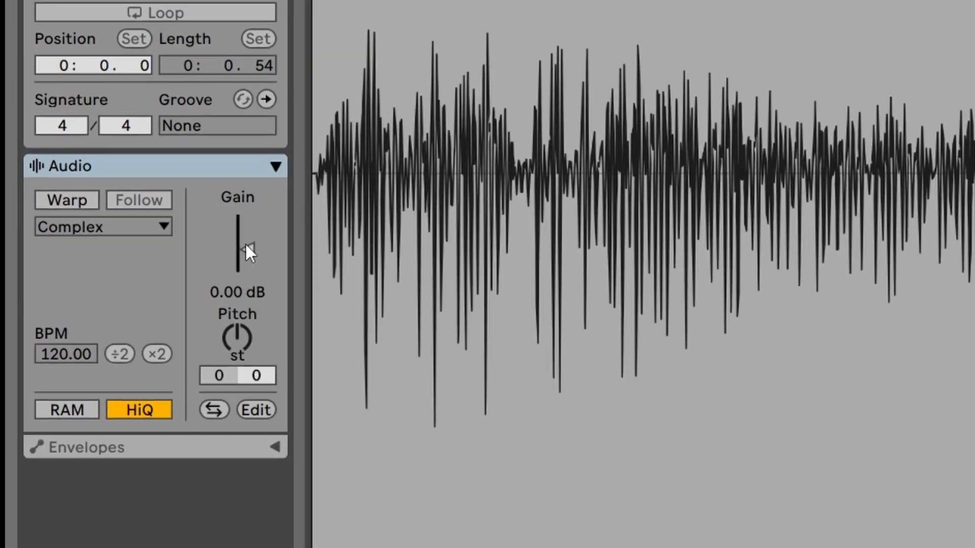
{"action": "left_click_drag", "start_coordinate": [98, 214], "coordinate": [98, 216]}
{"action": "left_click_drag", "start_coordinate": [275, 256], "coordinate": [275, 260]}
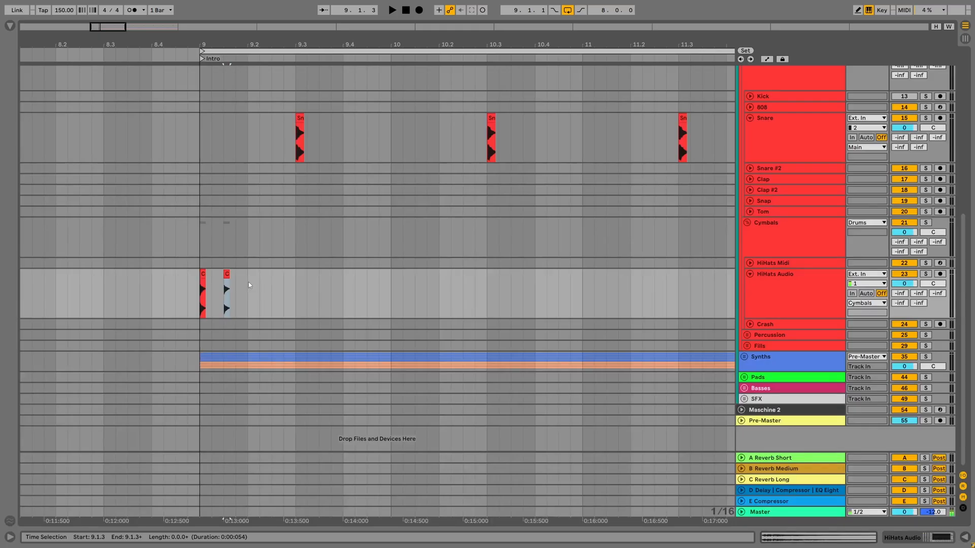
{"action": "left_click_drag", "start_coordinate": [248, 283], "coordinate": [201, 285]}
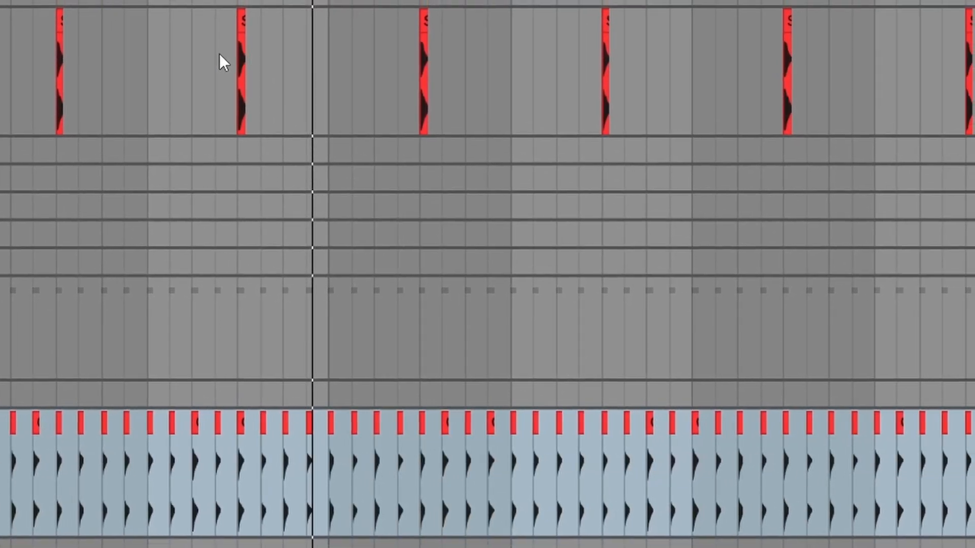
{"action": "left_click", "coordinate": [283, 234]}
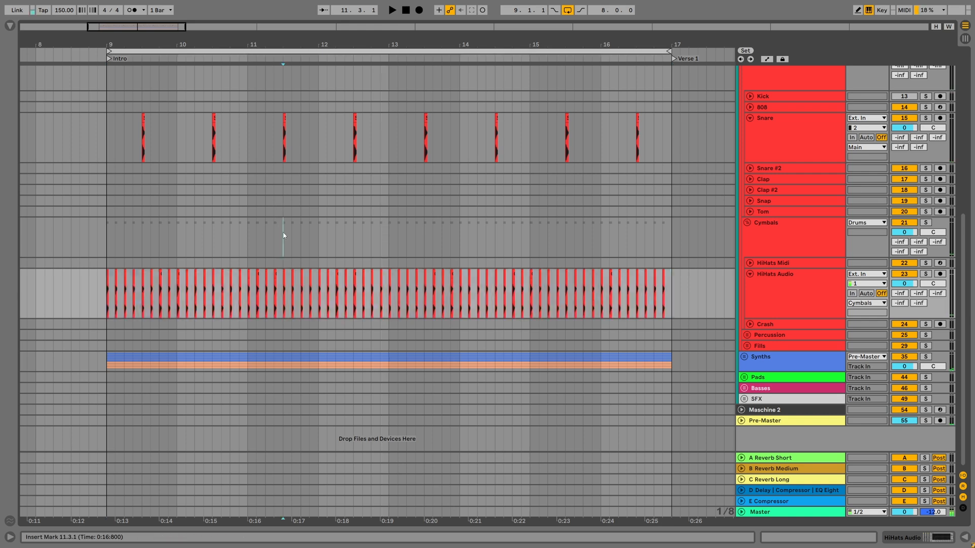
- Build rapid hi-hat rolls at 10.4 and 14.4 on the HiHats Audio track and play the result
{"action": "left_click_drag", "start_coordinate": [131, 44], "coordinate": [182, 93]}
{"action": "key", "text": "space"}
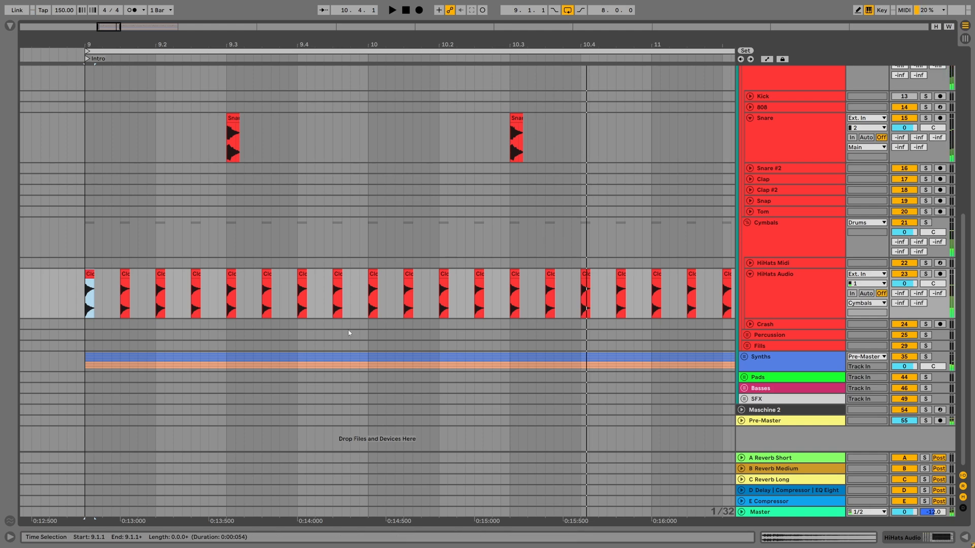
{"action": "left_click_drag", "start_coordinate": [576, 276], "coordinate": [564, 277]}
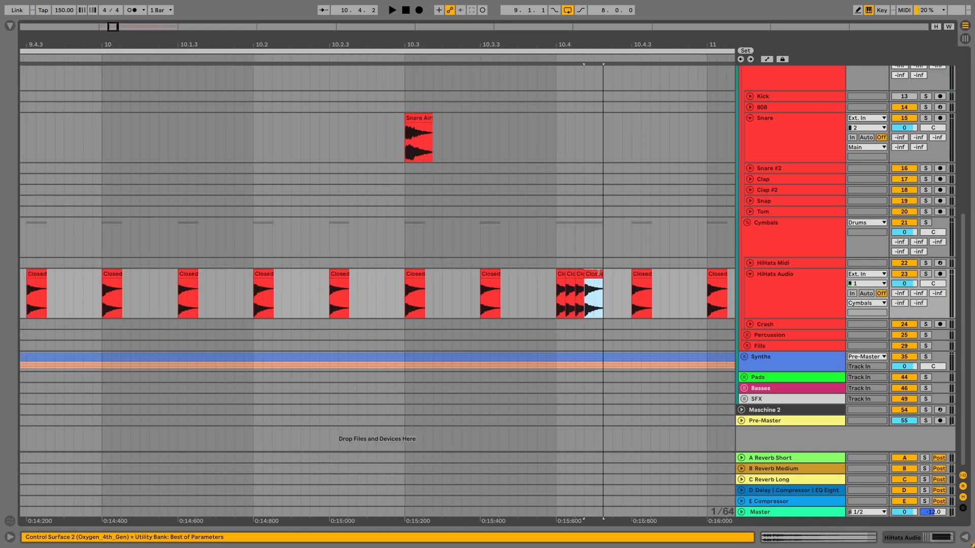
{"action": "key", "text": "minus"}
{"action": "left_click", "coordinate": [390, 222]}
{"action": "key", "text": "space"}
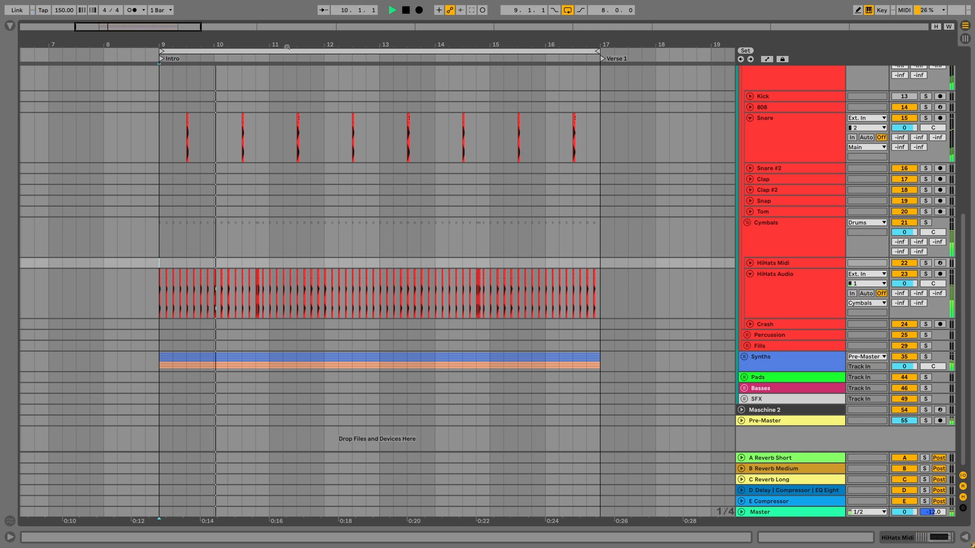
- Play back from bar 11 and copy an extra hi-hat hit to 12.4.2 on the HiHats Audio track
{"action": "left_click_drag", "start_coordinate": [287, 47], "coordinate": [239, 49]}
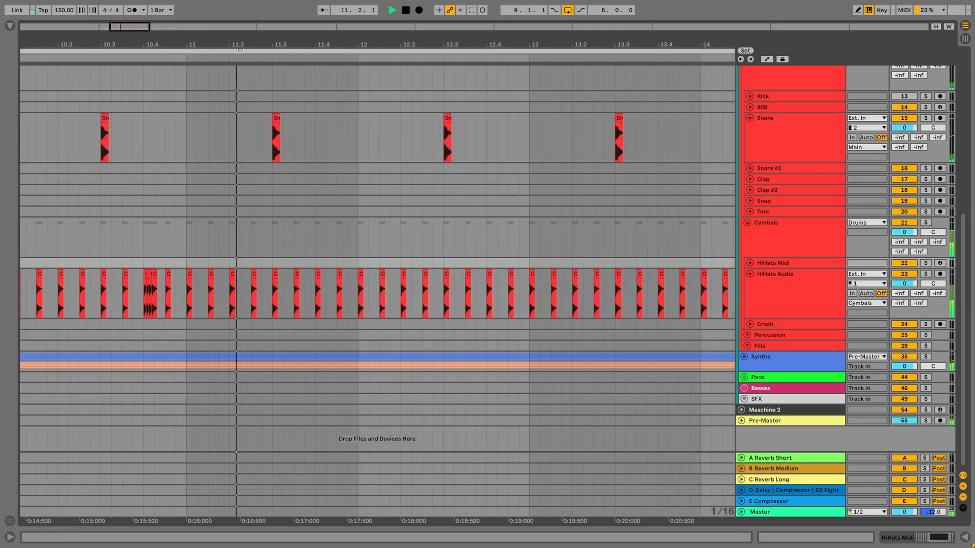
{"action": "key", "text": "space"}
{"action": "left_click", "coordinate": [185, 263]}
{"action": "key", "text": "space"}
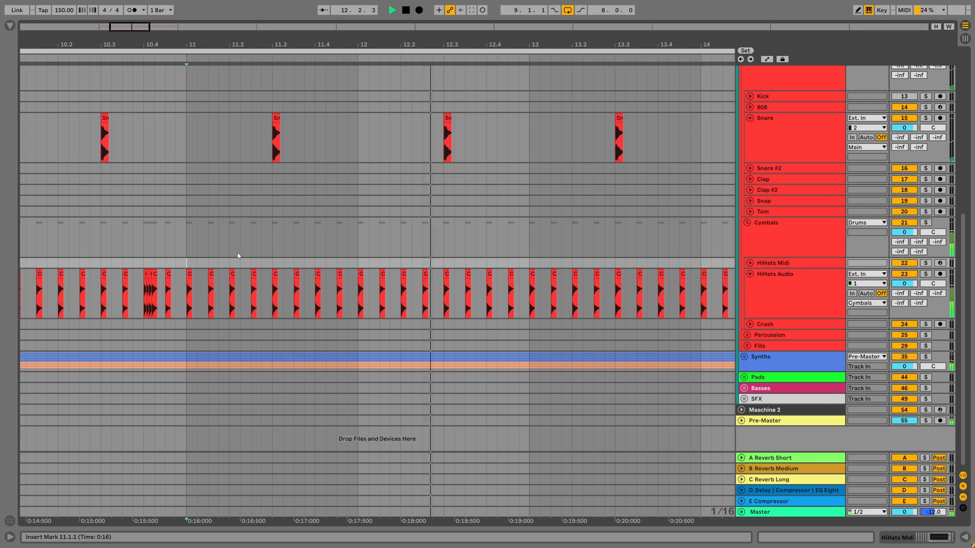
{"action": "key", "text": "space"}
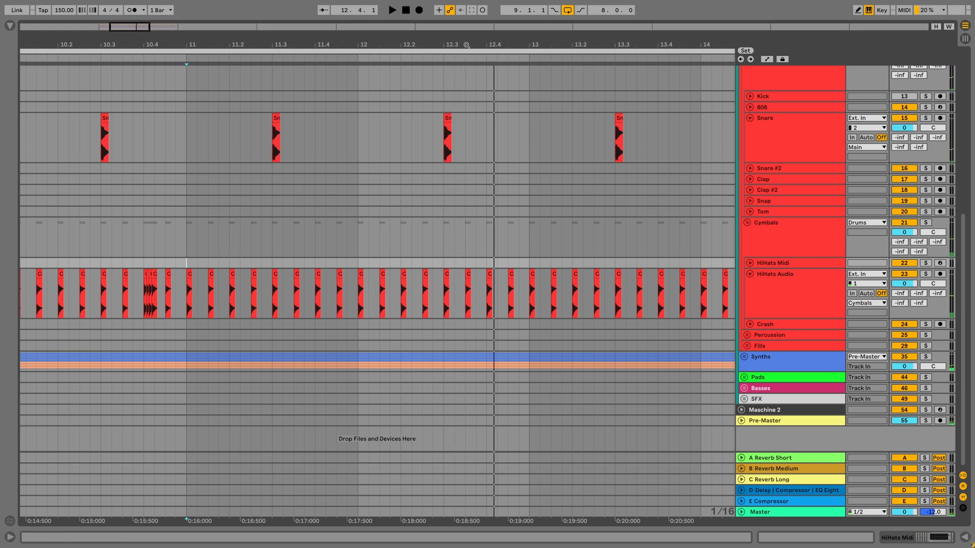
{"action": "left_click_drag", "start_coordinate": [466, 44], "coordinate": [406, 71]}
{"action": "left_click", "coordinate": [452, 276]}
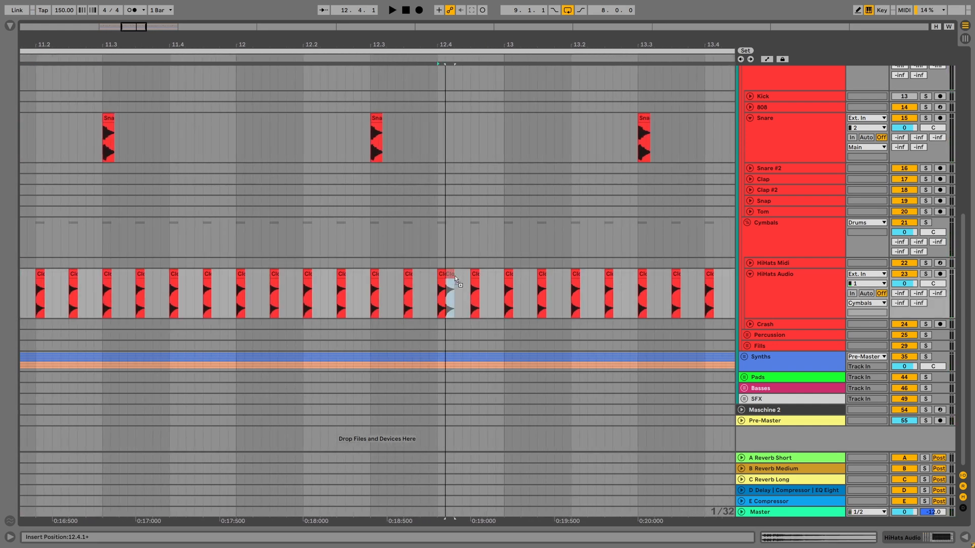
{"action": "left_click_drag", "start_coordinate": [454, 275], "coordinate": [463, 275]}
{"action": "left_click", "coordinate": [370, 243]}
{"action": "key", "text": "space"}
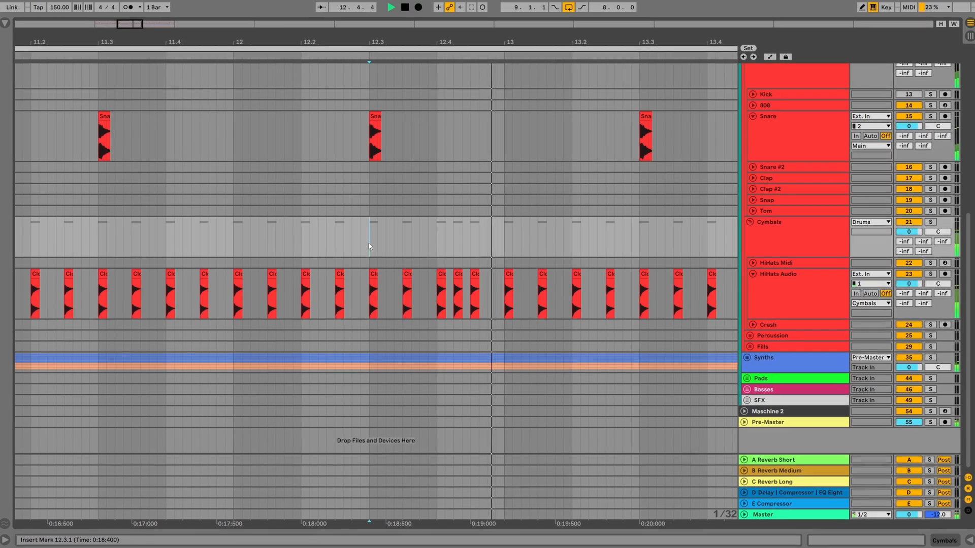
- Replace the hi-hats in bars 13 to 16 with a copy of bars 9 to 12 and play them back
{"action": "left_click_drag", "start_coordinate": [370, 43], "coordinate": [351, 7]}
{"action": "key", "text": "space"}
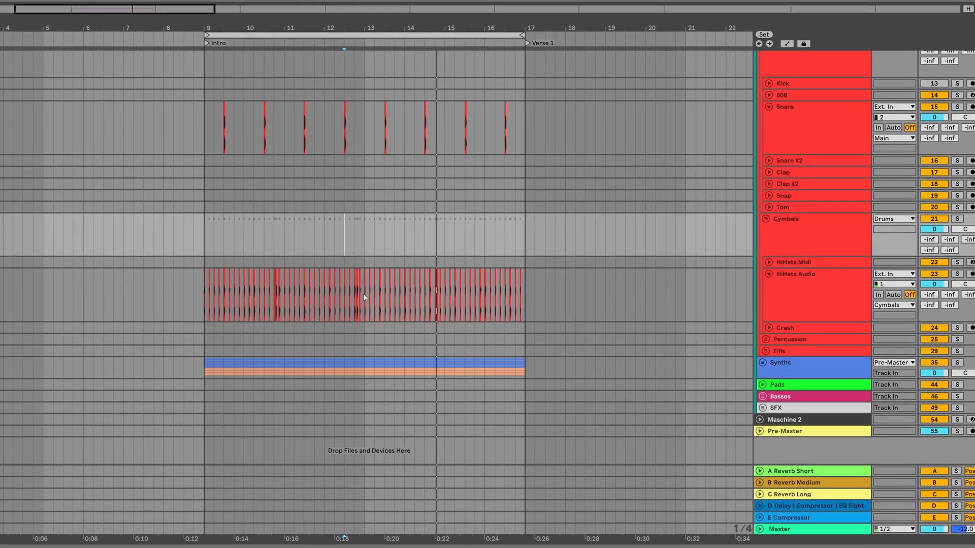
{"action": "left_click_drag", "start_coordinate": [363, 293], "coordinate": [526, 302]}
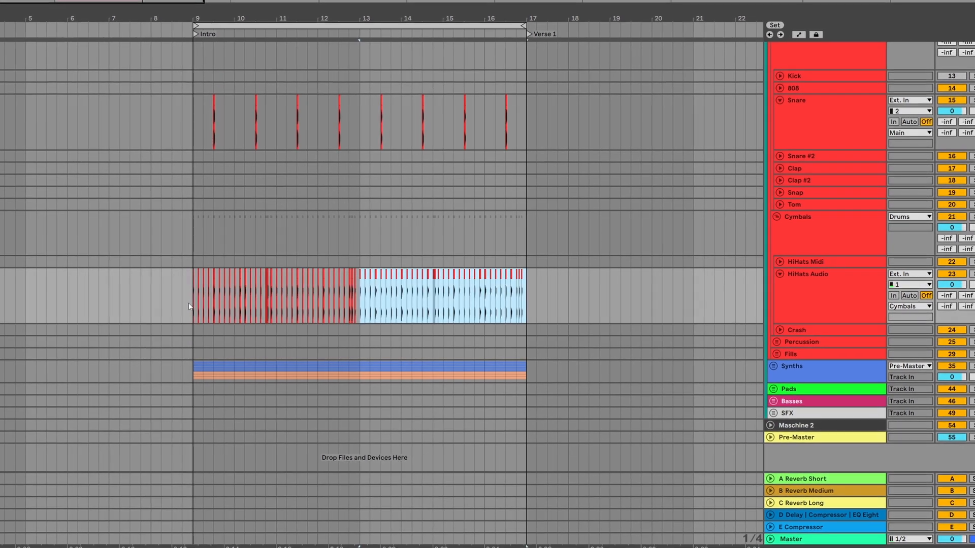
{"action": "key", "text": "space"}
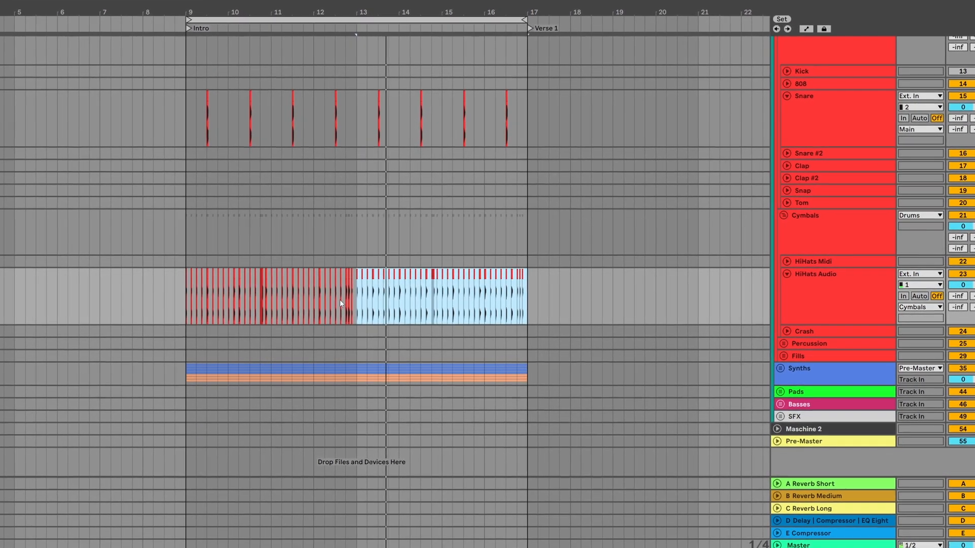
{"action": "left_click", "coordinate": [601, 276]}
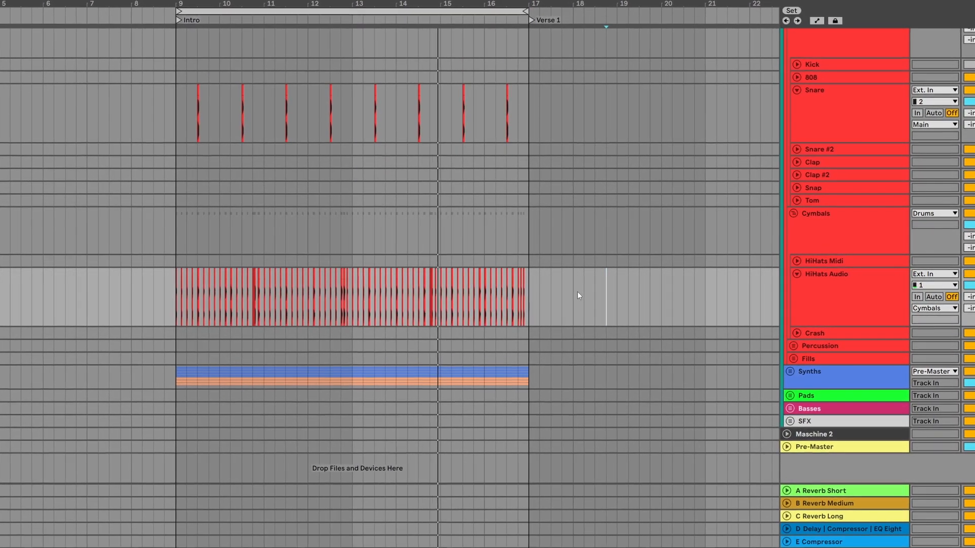
{"action": "left_click_drag", "start_coordinate": [369, 4], "coordinate": [360, 34]}
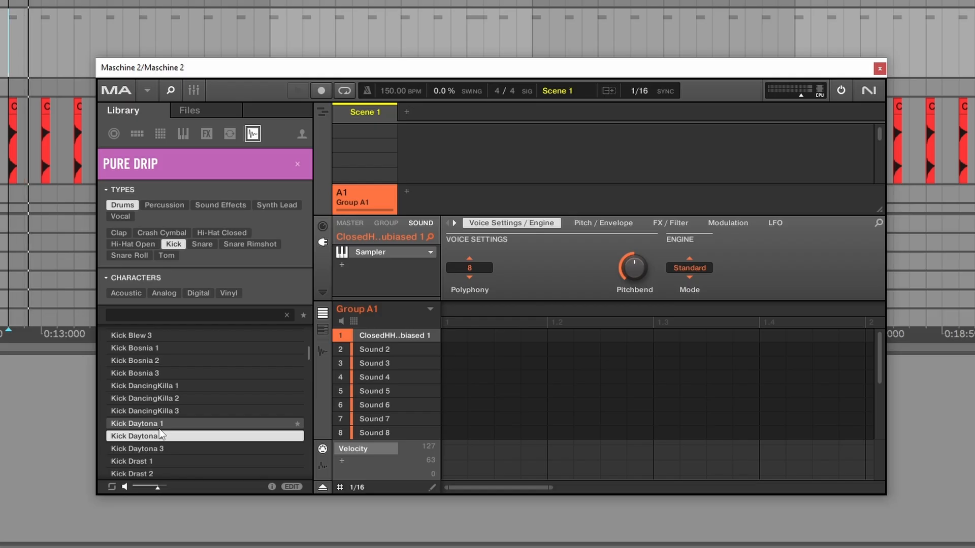
- Audition the Pure Drip kick samples one after another, from Kick Daytona 2 through the Kick Espresso variants
{"action": "key", "text": "Down"}
{"action": "key", "text": "Down"}
{"action": "key", "text": "Down"}
{"action": "key", "text": "Down"}
{"action": "key", "text": "Down"}
{"action": "key", "text": "Down"}
{"action": "key", "text": "Down"}
{"action": "key", "text": "Down"}
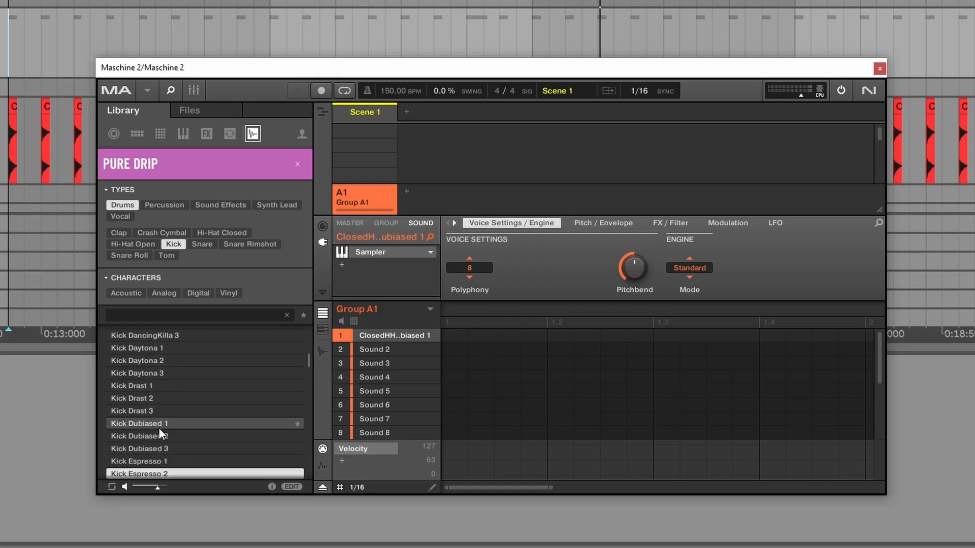
{"action": "key", "text": "Down"}
{"action": "key", "text": "Up"}
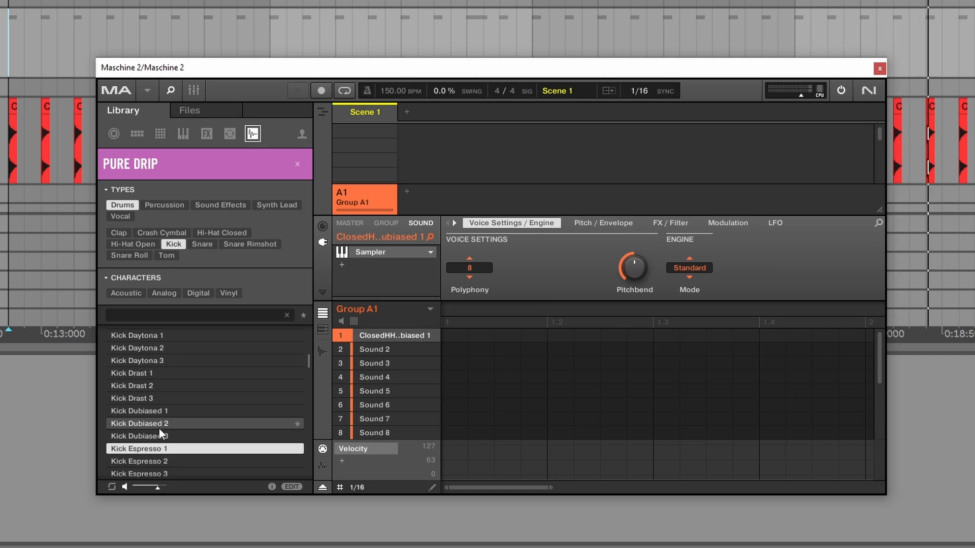
{"action": "key", "text": "Down"}
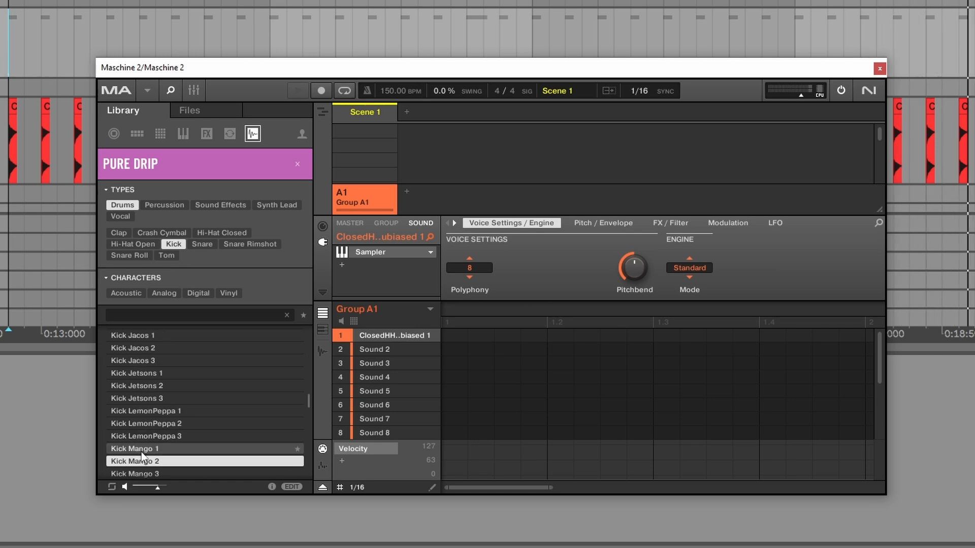
- Compare Kick Mango 1 with Kick Mango 2, use Kick Mango 2 on the Kick track and stop playback
{"action": "left_click", "coordinate": [141, 451]}
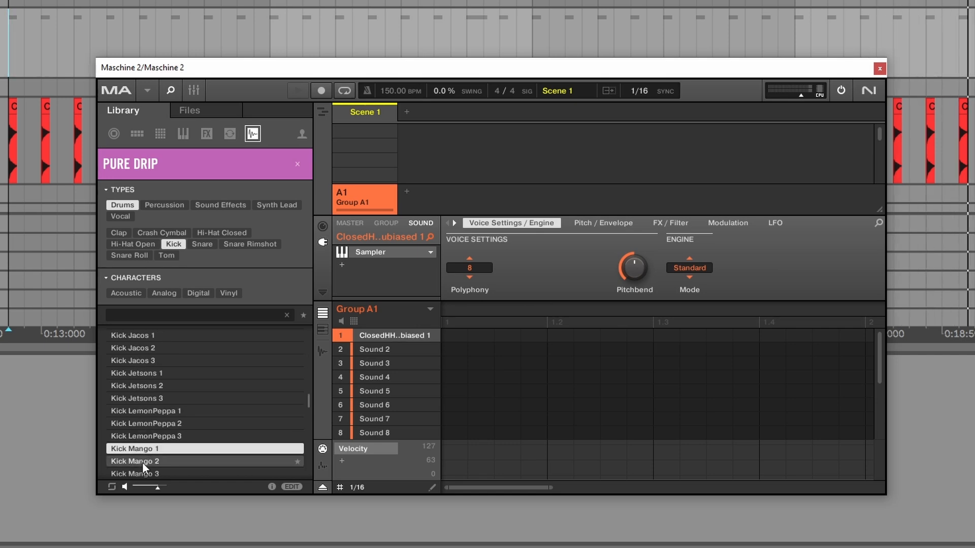
{"action": "left_click", "coordinate": [142, 461]}
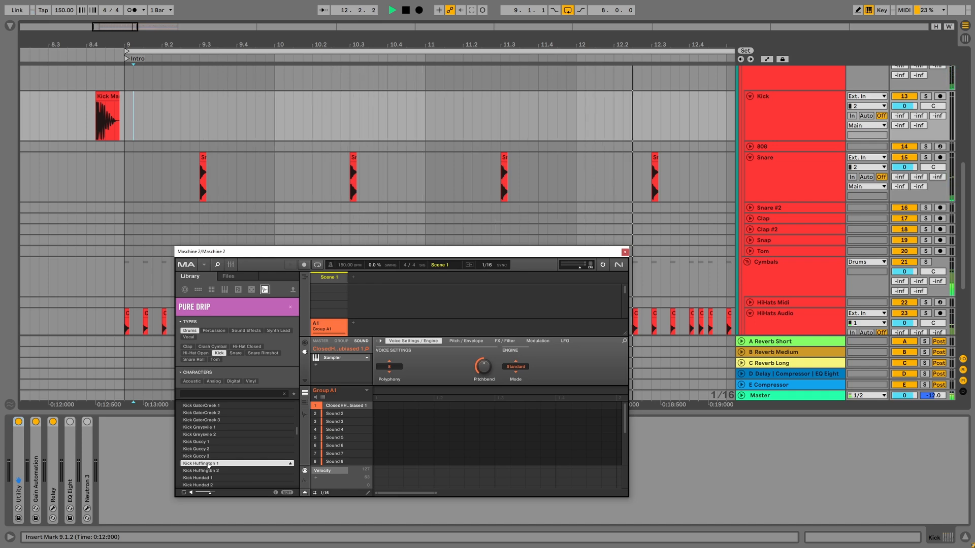
{"action": "key", "text": "space"}
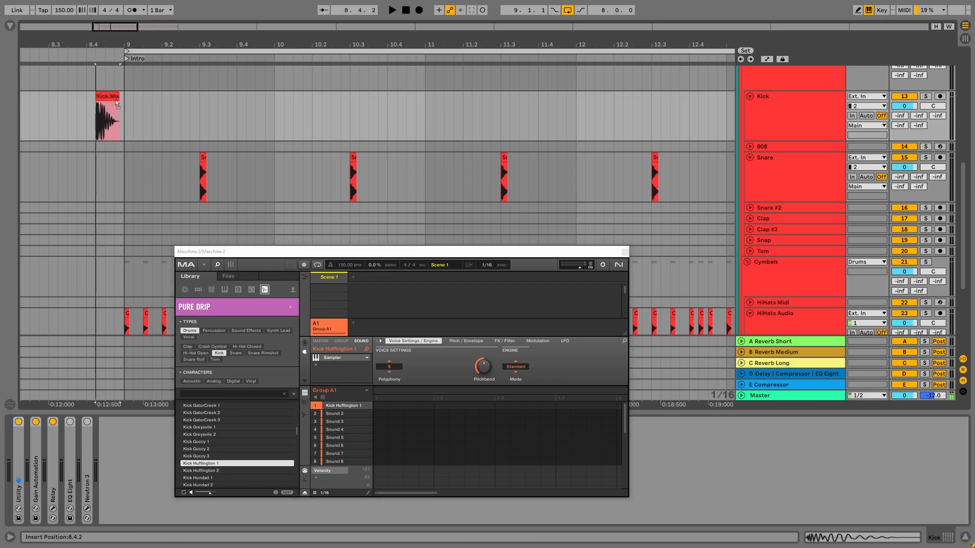
- Move the Kick Mango 2 clip to 9.1.1 at the start of the intro and play it back
{"action": "left_click_drag", "start_coordinate": [105, 97], "coordinate": [137, 99]}
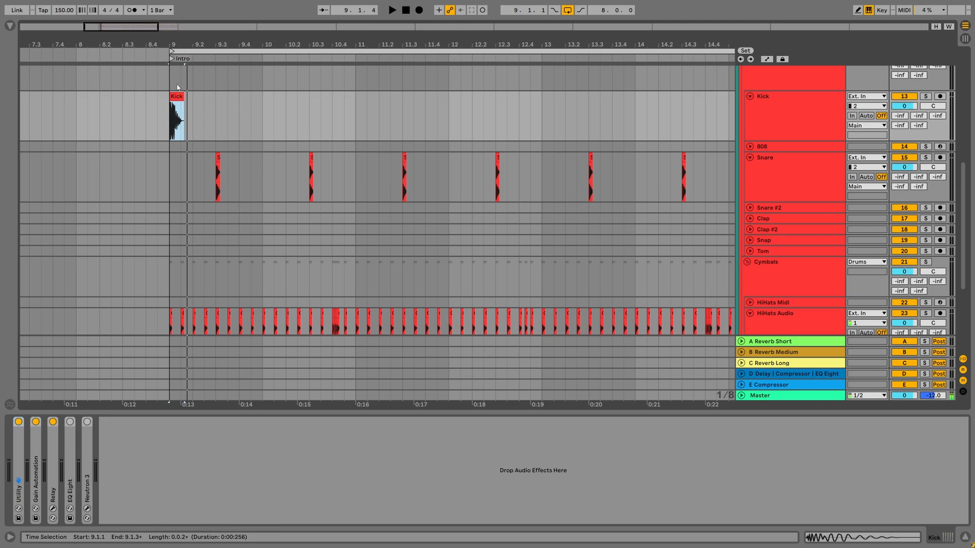
{"action": "left_click", "coordinate": [177, 97]}
{"action": "key", "text": "space"}
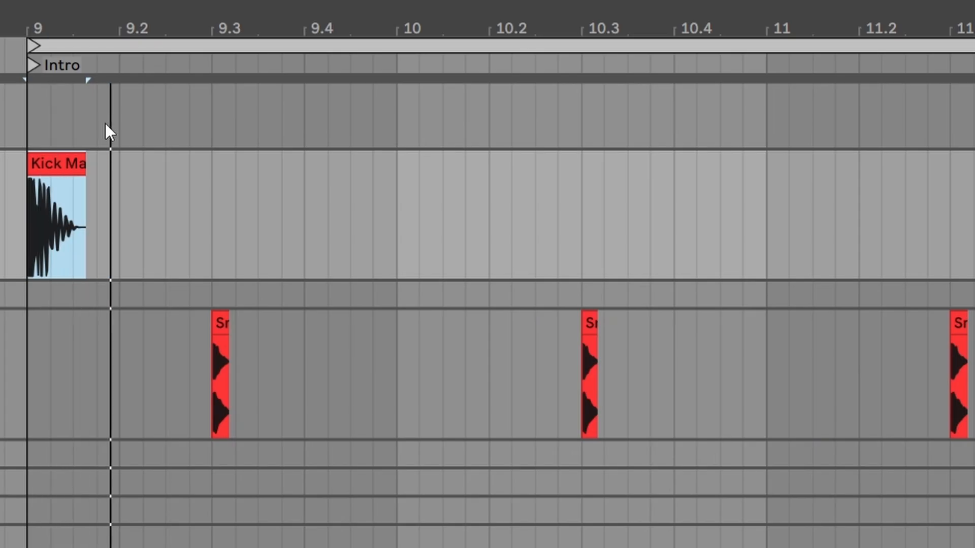
{"action": "key", "text": "space"}
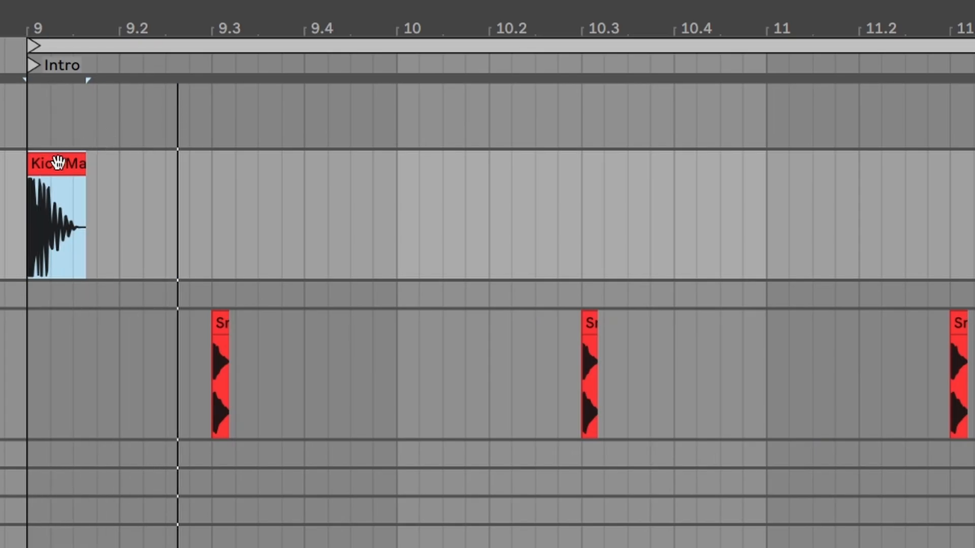
- Copy the first kick to 9.2.3 on the Kick track and play back from bar 9
{"action": "left_click_drag", "start_coordinate": [176, 96], "coordinate": [185, 97]}
{"action": "left_click_drag", "start_coordinate": [159, 205], "coordinate": [254, 211]}
{"action": "left_click", "coordinate": [115, 205]}
{"action": "key", "text": "space"}
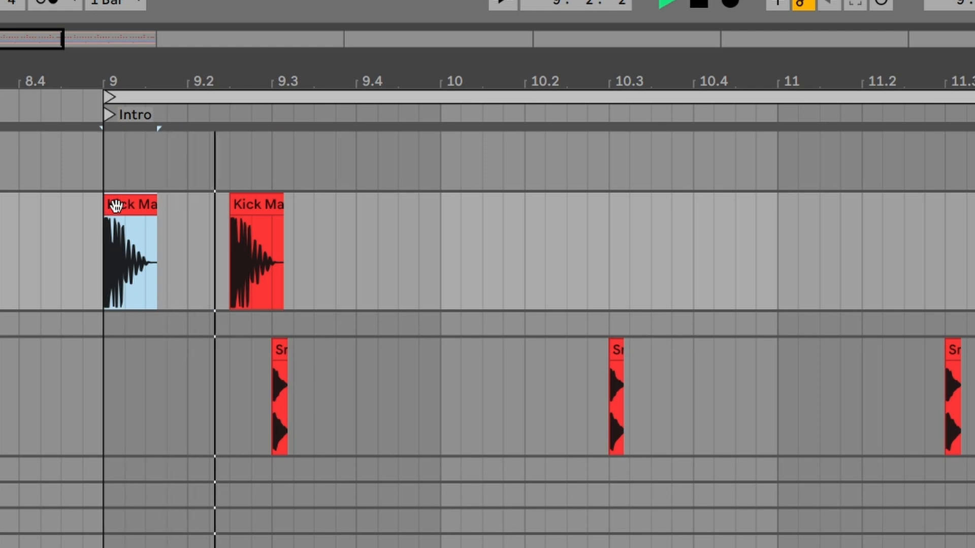
{"action": "key", "text": "space"}
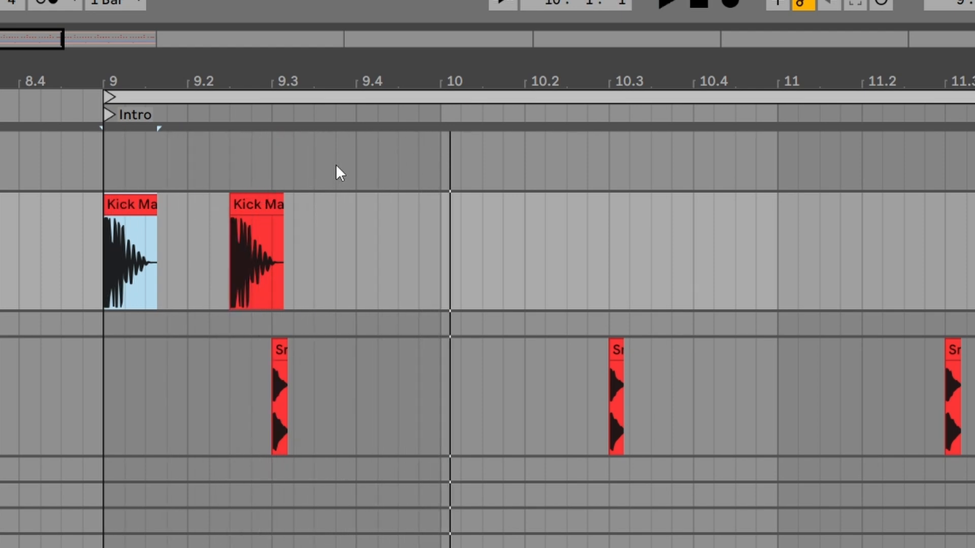
- Copy the two kicks of bar 9 to 10.2.1 and 10.3.3 and play back from bar 9
{"action": "left_click_drag", "start_coordinate": [171, 155], "coordinate": [496, 181]}
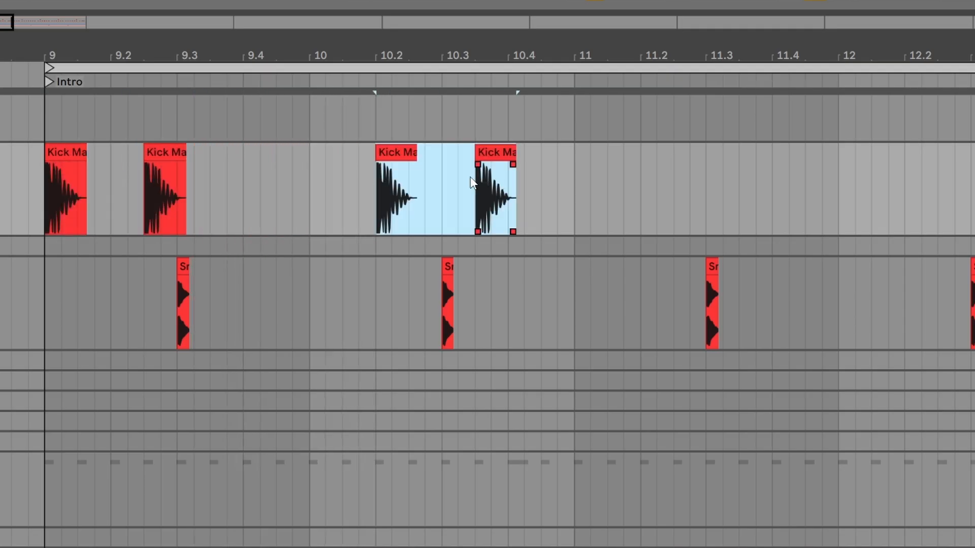
{"action": "left_click", "coordinate": [73, 155]}
{"action": "key", "text": "space"}
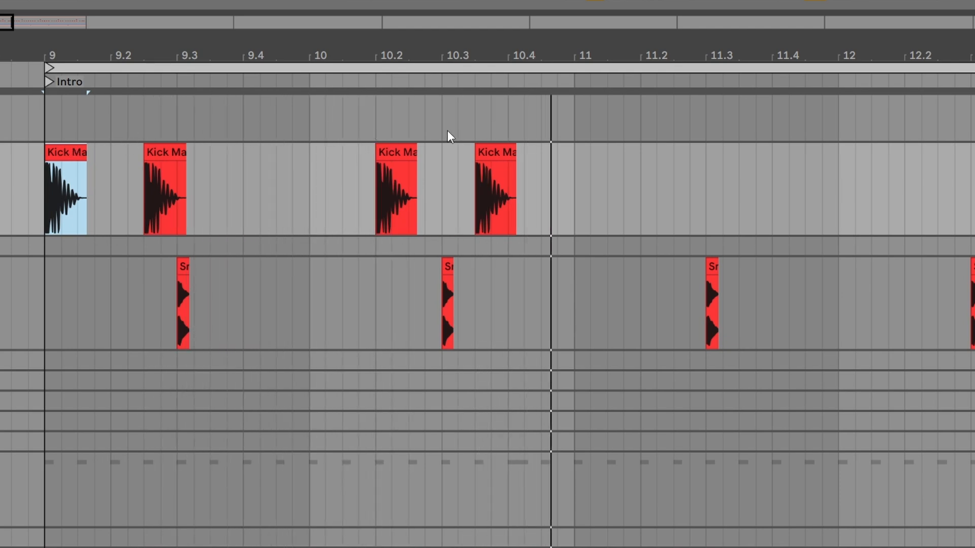
{"action": "key", "text": "space"}
- Select bars 9 and 10 on the Kick track and duplicate them repeatedly to fill the intro up to bar 17
{"action": "left_click_drag", "start_coordinate": [574, 160], "coordinate": [77, 156]}
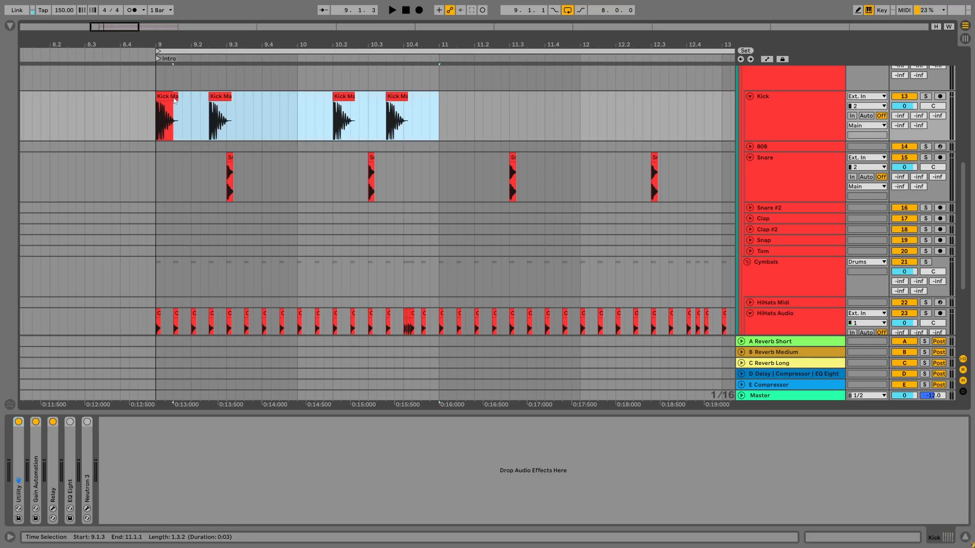
{"action": "left_click", "coordinate": [157, 97]}
{"action": "key", "text": "ctrl+d"}
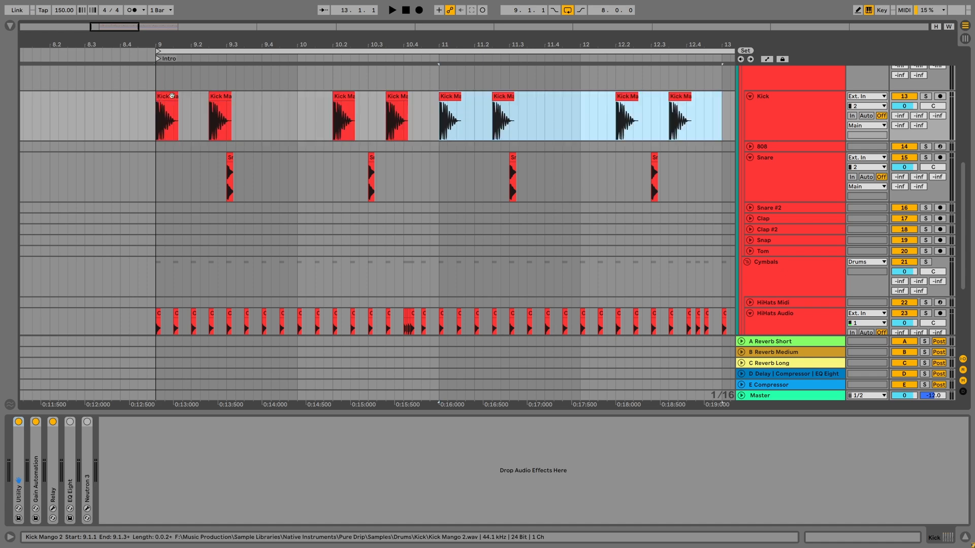
{"action": "scroll", "coordinate": [310, 42], "scroll_direction": "down", "scroll_amount": 5}
{"action": "key", "text": "ctrl+d"}
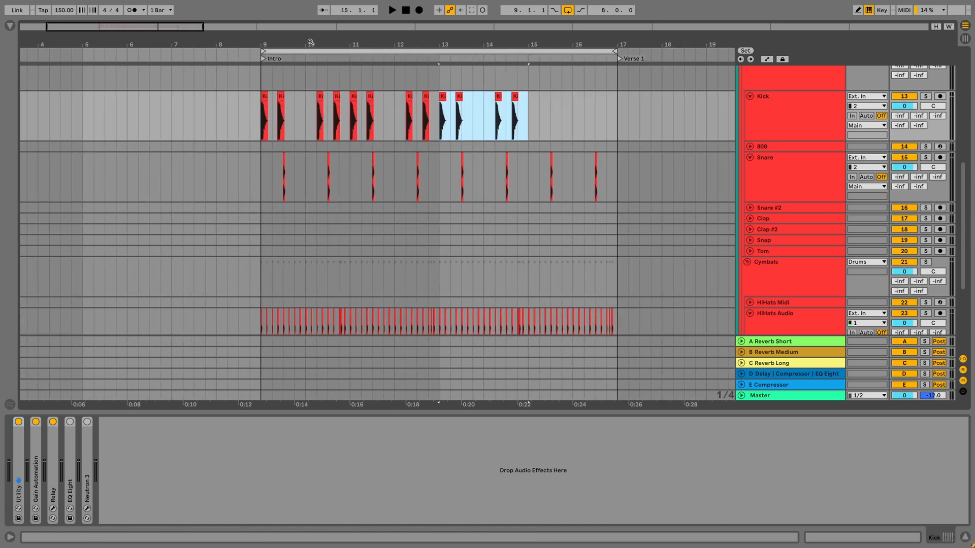
{"action": "key", "text": "ctrl+d"}
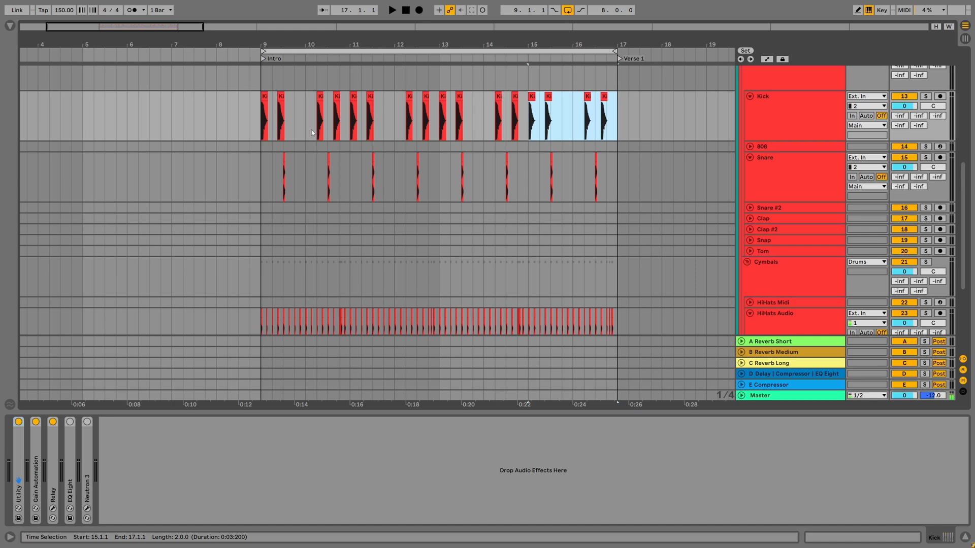
- Play back the intro's full kick pattern from bar 9
{"action": "scroll", "coordinate": [300, 96], "scroll_direction": "up", "scroll_amount": 4}
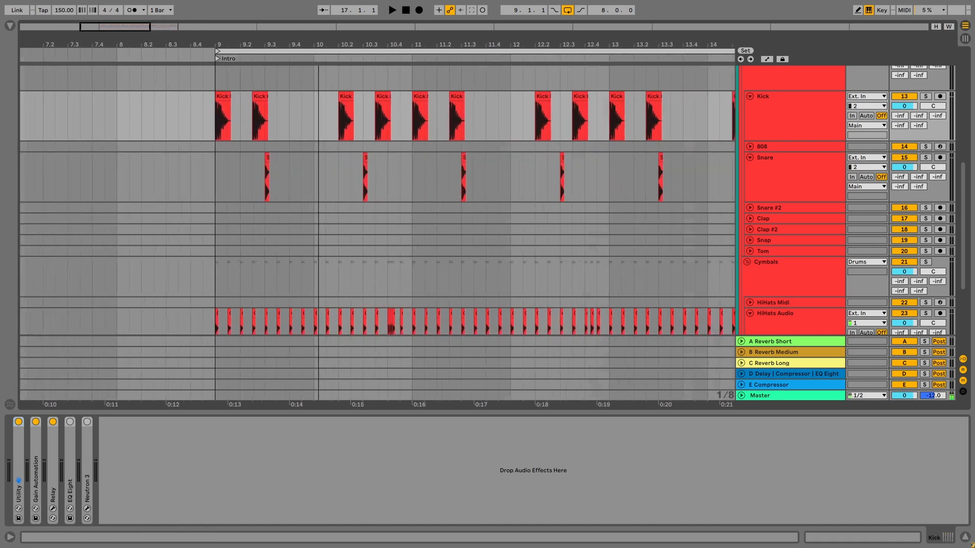
{"action": "left_click", "coordinate": [90, 97]}
{"action": "key", "text": "space"}
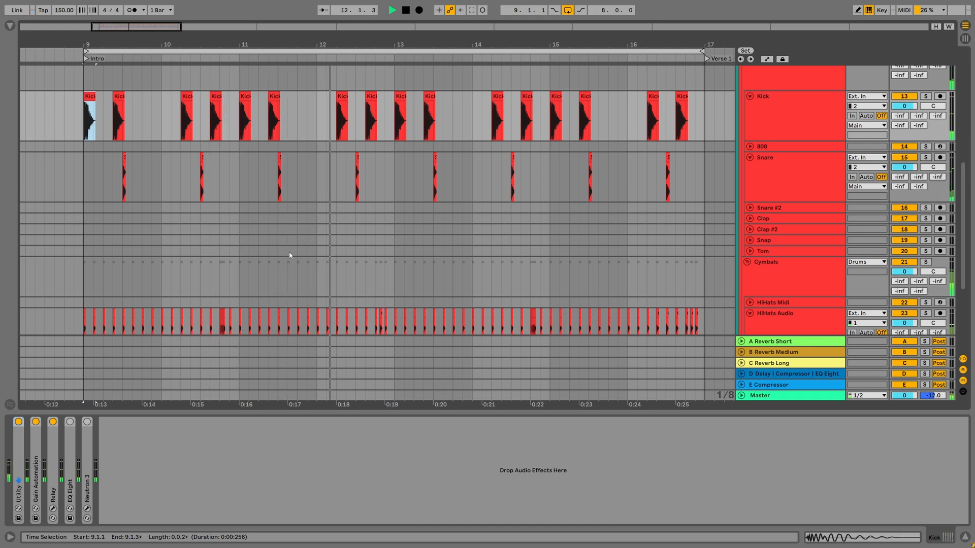
{"action": "key", "text": "space"}
- Copy the kick at 12.3.3 to 12.4.3 and play back the pattern from bar 12
{"action": "left_click", "coordinate": [371, 97]}
{"action": "key", "text": "plus"}
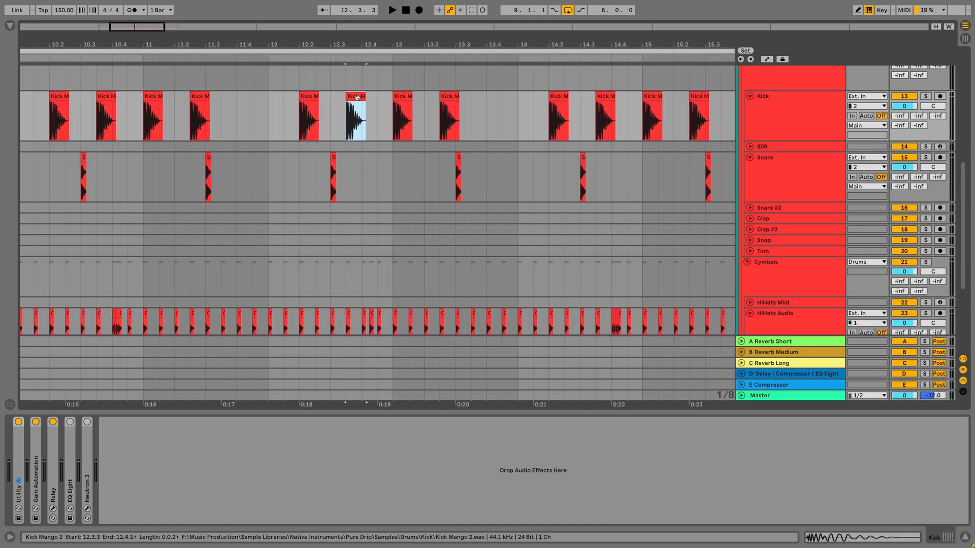
{"action": "left_click_drag", "start_coordinate": [357, 97], "coordinate": [385, 101]}
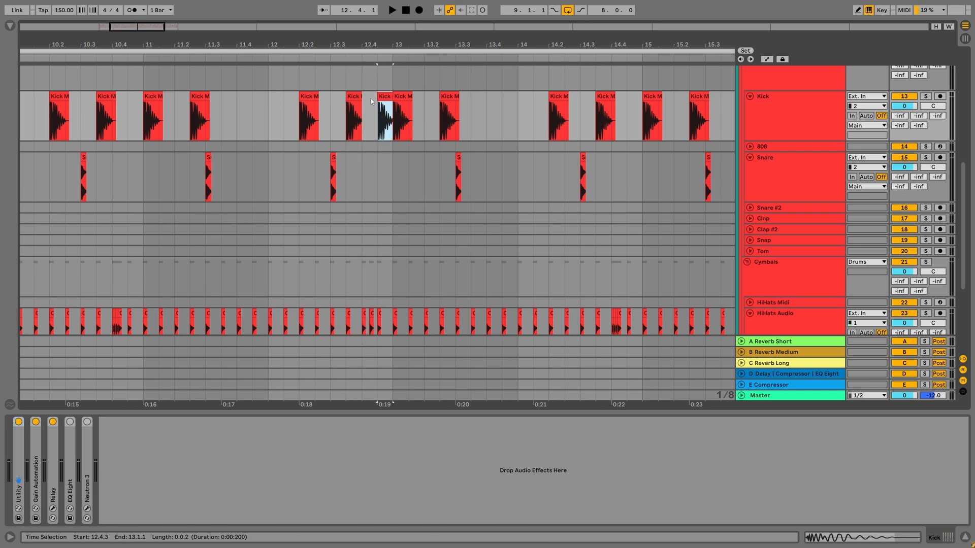
{"action": "left_click", "coordinate": [271, 100]}
{"action": "key", "text": "space"}
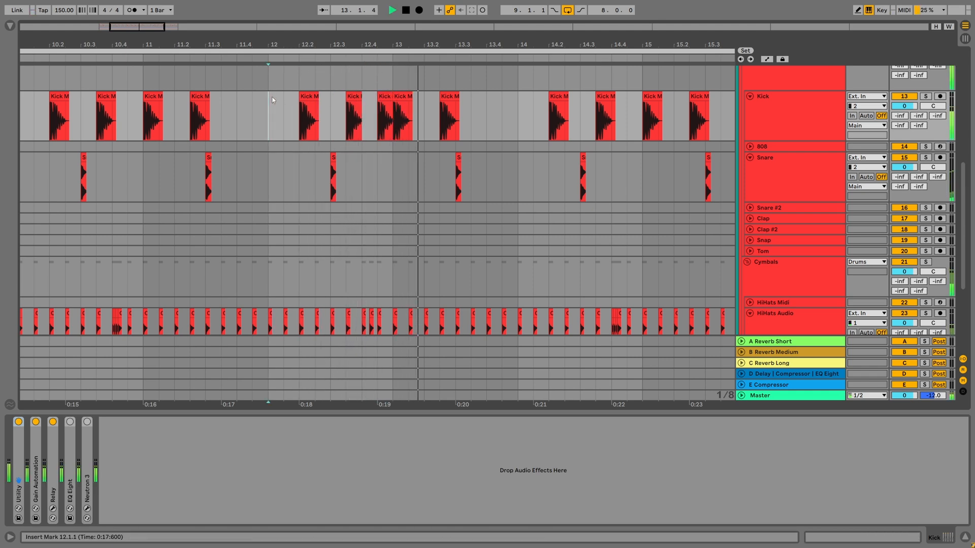
{"action": "left_click_drag", "start_coordinate": [369, 44], "coordinate": [354, 13]}
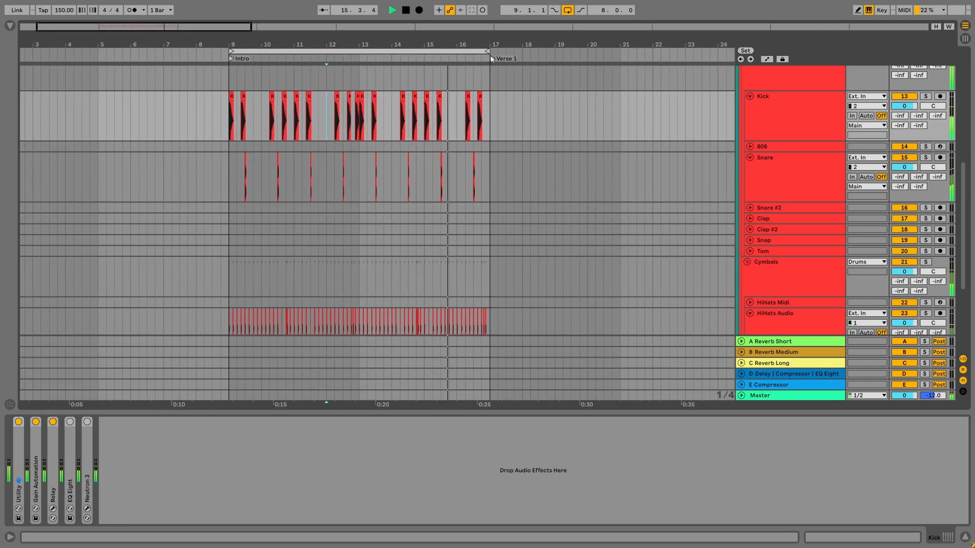
{"action": "key", "text": "space"}
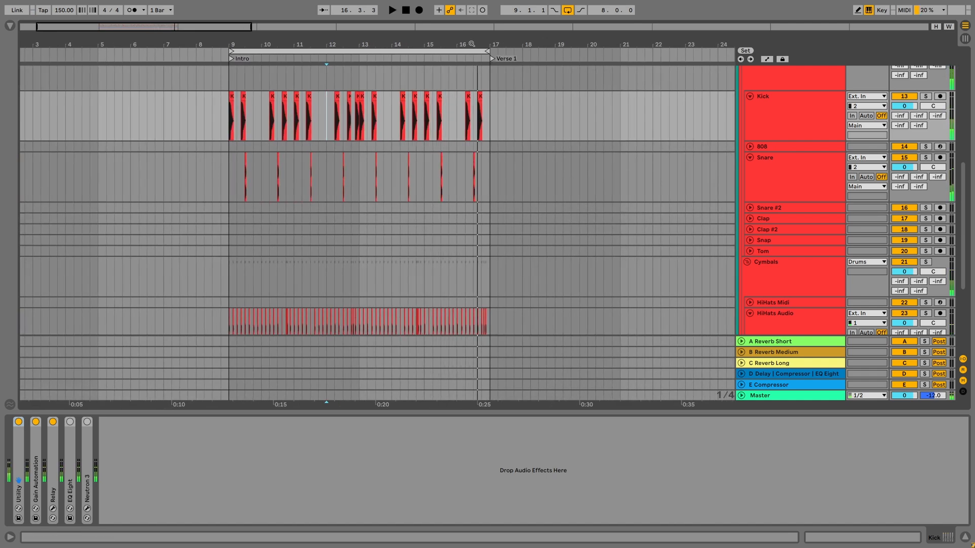
- Duplicate the last kick at 16.3.3 to 16.4.1 and 16.4.3 and play back from bar 16
{"action": "left_click_drag", "start_coordinate": [472, 44], "coordinate": [419, 97]}
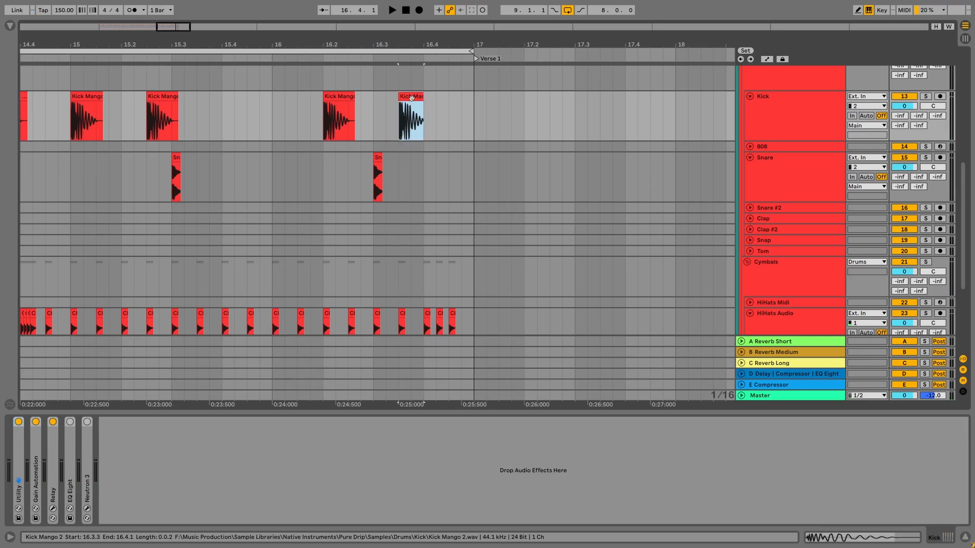
{"action": "key", "text": "ctrl+d"}
{"action": "key", "text": "ctrl+d"}
{"action": "left_click", "coordinate": [274, 102]}
{"action": "key", "text": "space"}
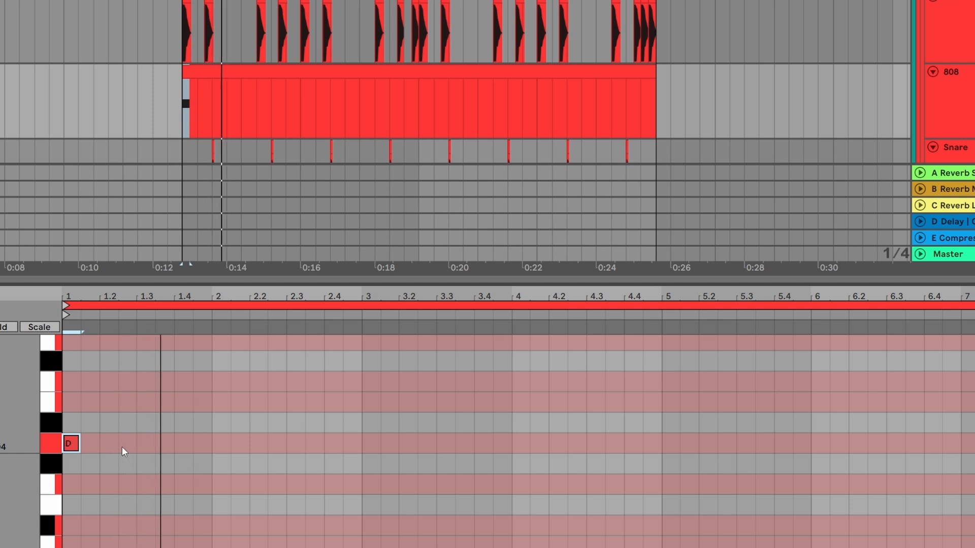
- Add D4 notes at 1.2.3, 2.2, 3, 3.2.3 and 4.2 in the 808 clip and repeat the four-bar pattern in bars 5 to 8
{"action": "left_click", "coordinate": [210, 388]}
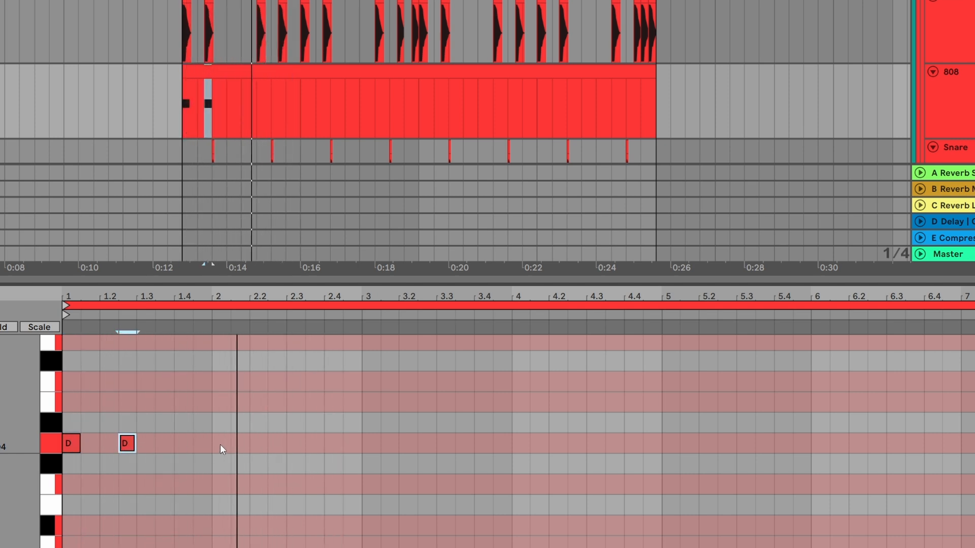
{"action": "left_click", "coordinate": [259, 444]}
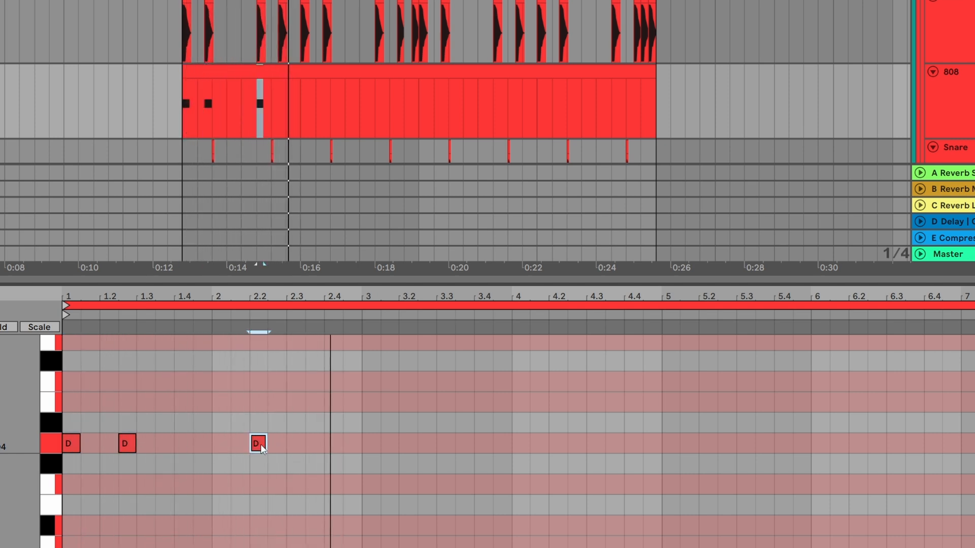
{"action": "left_click", "coordinate": [372, 444]}
{"action": "left_click", "coordinate": [558, 444]}
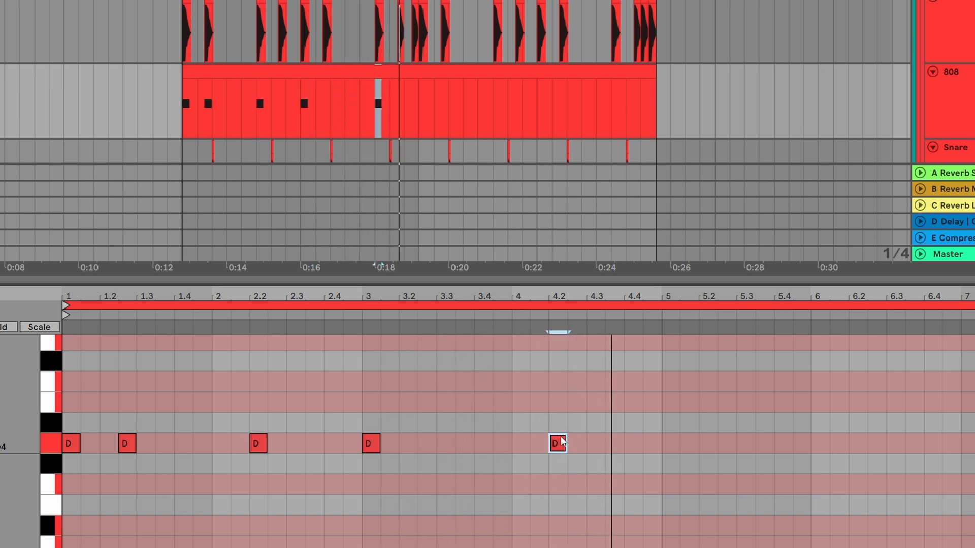
{"action": "left_click", "coordinate": [671, 443]}
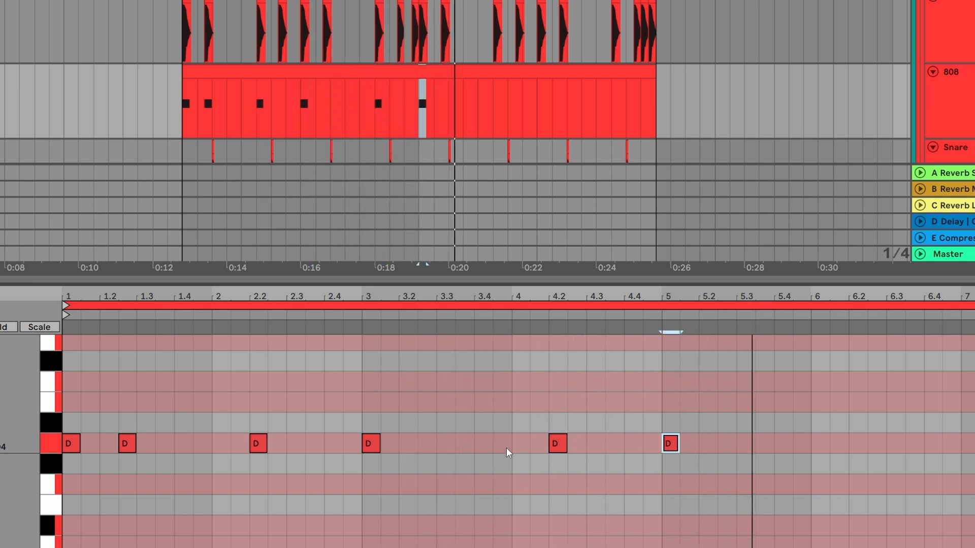
{"action": "left_click", "coordinate": [670, 444]}
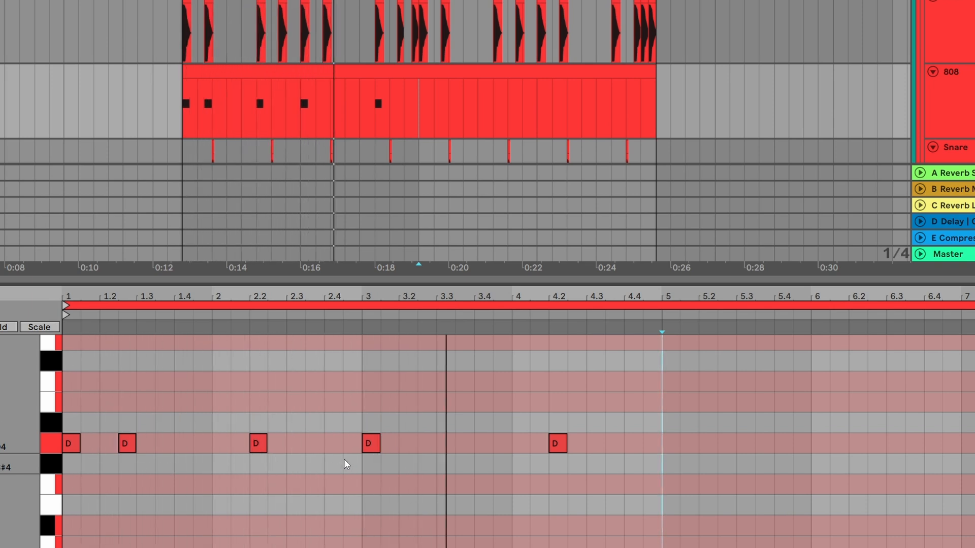
{"action": "left_click", "coordinate": [427, 444]}
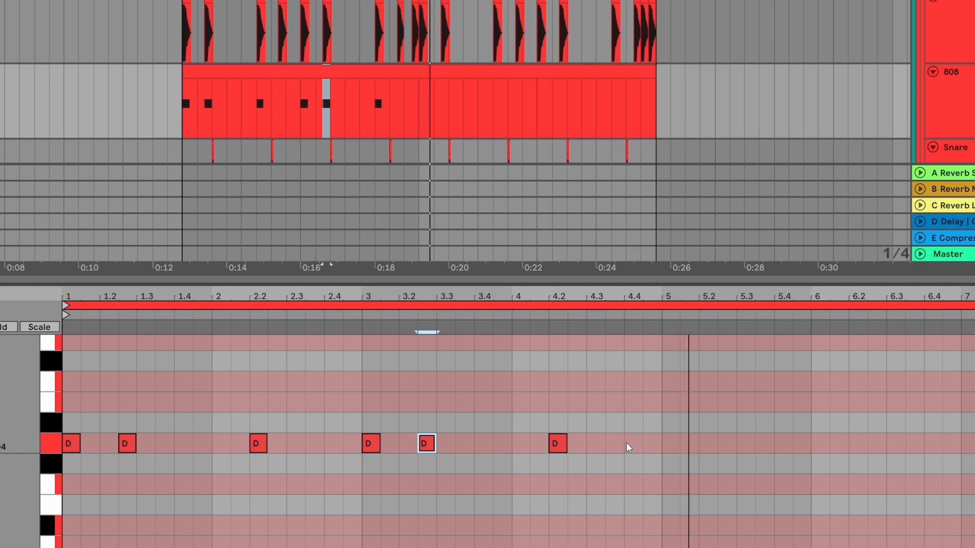
{"action": "left_click_drag", "start_coordinate": [663, 448], "coordinate": [57, 450]}
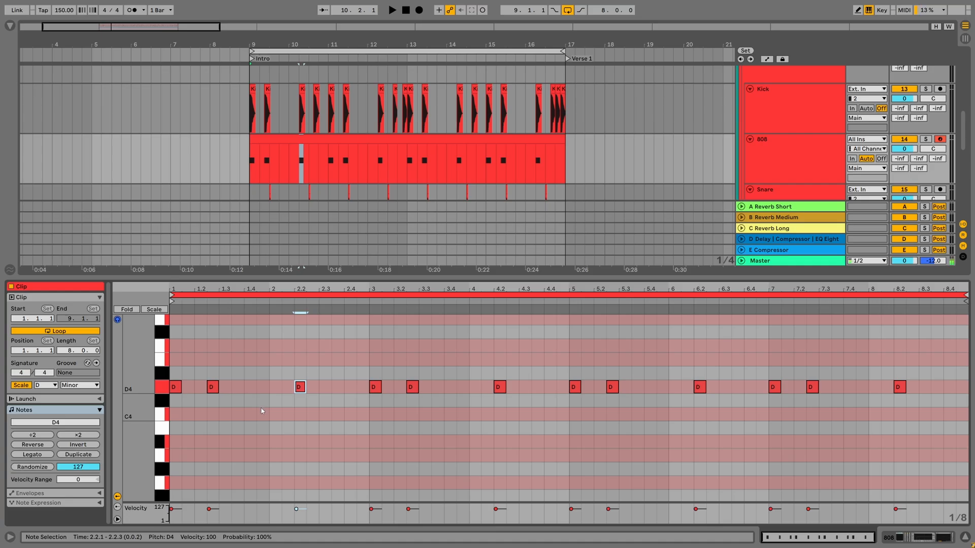
- Play back the 808 pattern and raise the note at 2.2 by two semitones to E4
{"action": "key", "text": "space"}
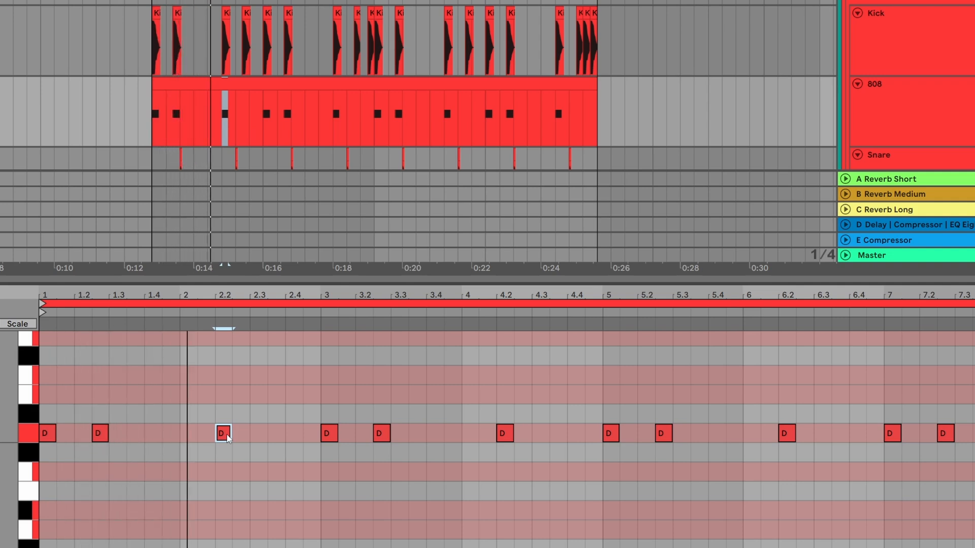
{"action": "key", "text": "Up"}
{"action": "key", "text": "Up"}
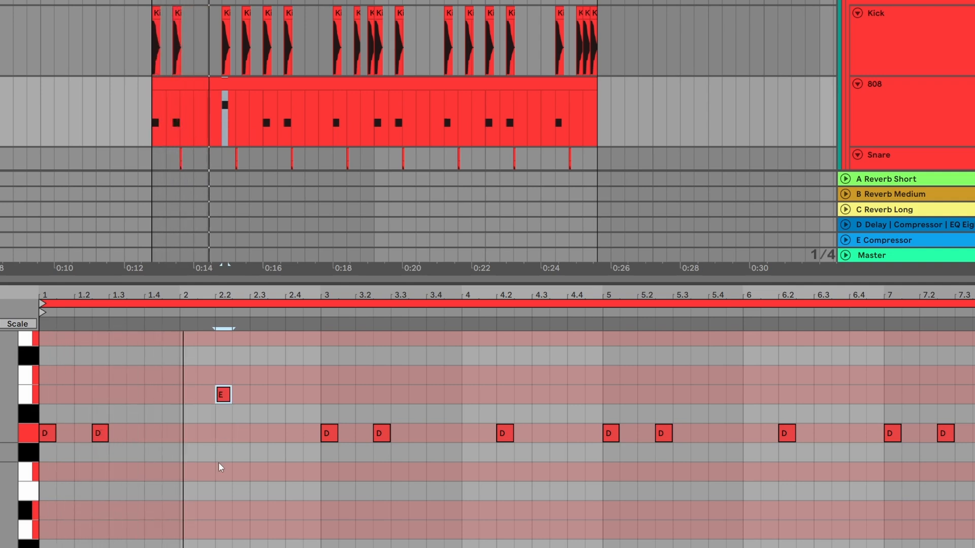
- Keep the 808 note at 2.2 on E4 and lower the note at 3 by four semitones to B♭3
{"action": "key", "text": "Up"}
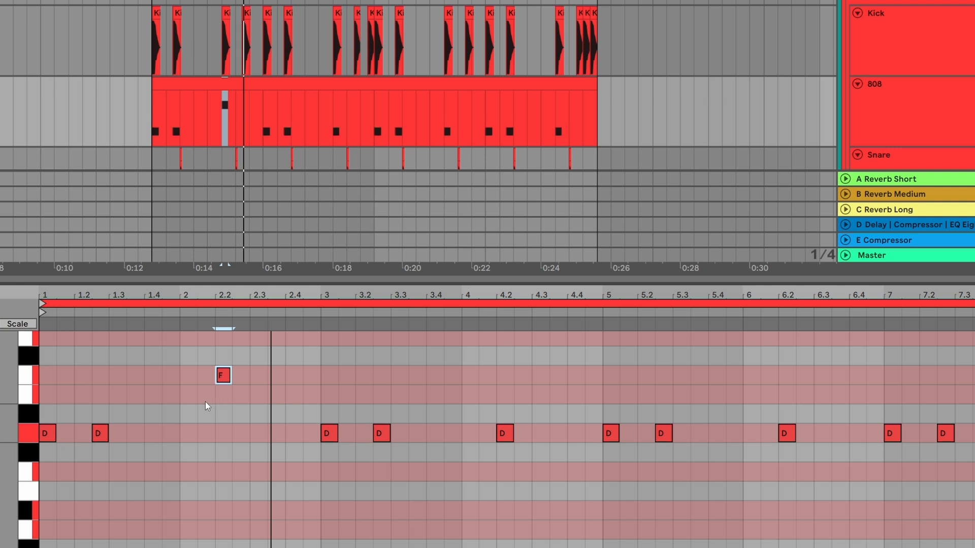
{"action": "key", "text": "Down"}
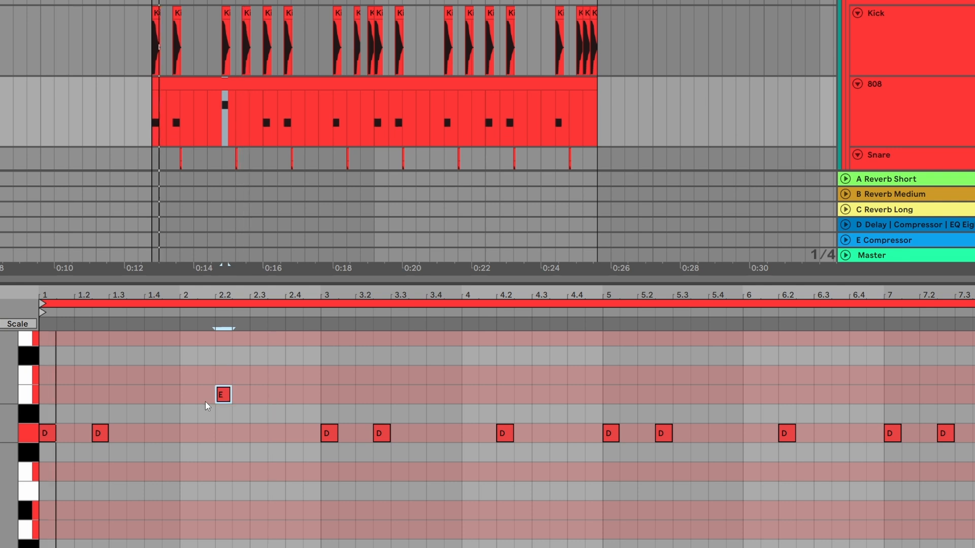
{"action": "left_click", "coordinate": [328, 435]}
{"action": "key", "text": "Down"}
{"action": "key", "text": "Down"}
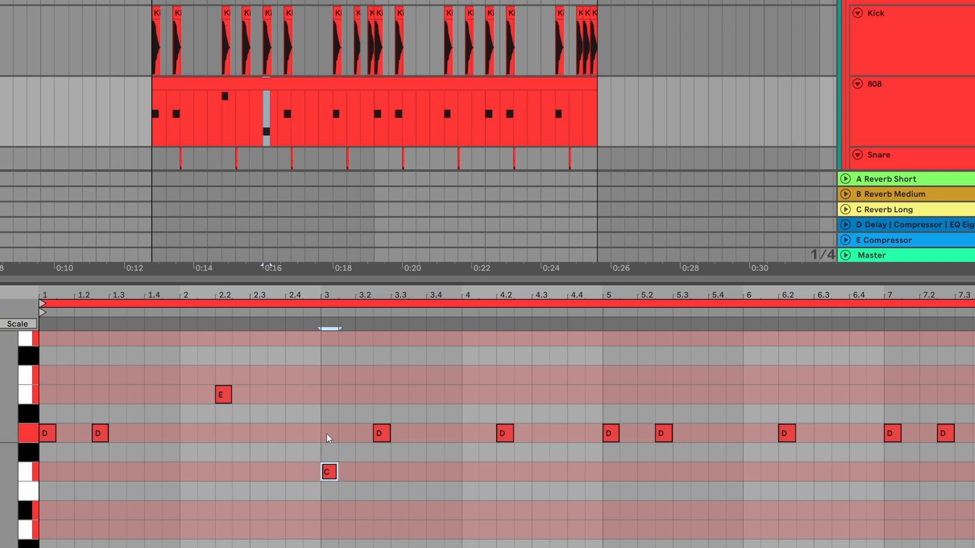
{"action": "key", "text": "Down"}
{"action": "key", "text": "Down"}
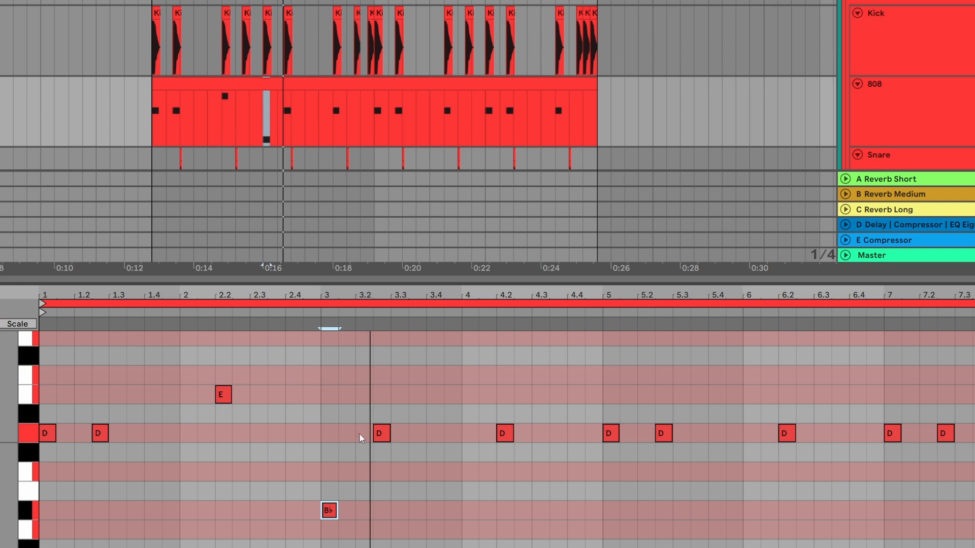
- Lower the 808 note at 3.2.3 by four semitones to match the B♭3 at 3
{"action": "left_click", "coordinate": [383, 438]}
{"action": "key", "text": "Down"}
{"action": "key", "text": "Down"}
{"action": "key", "text": "Down"}
{"action": "key", "text": "Down"}
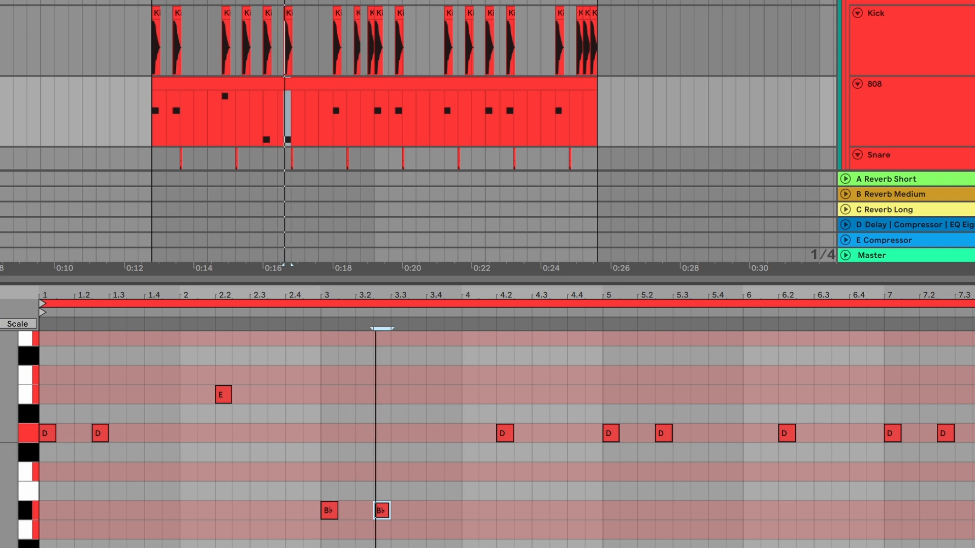
{"action": "key", "text": "space"}
- Lower the 808 note at 4.2 to C4 and raise the one at 6.2 to E4
{"action": "left_click", "coordinate": [508, 434]}
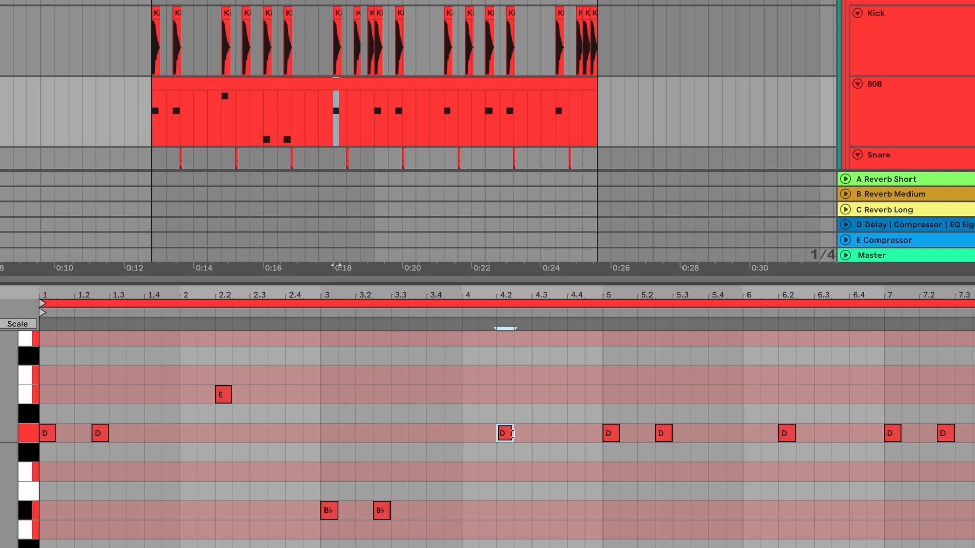
{"action": "key", "text": "space"}
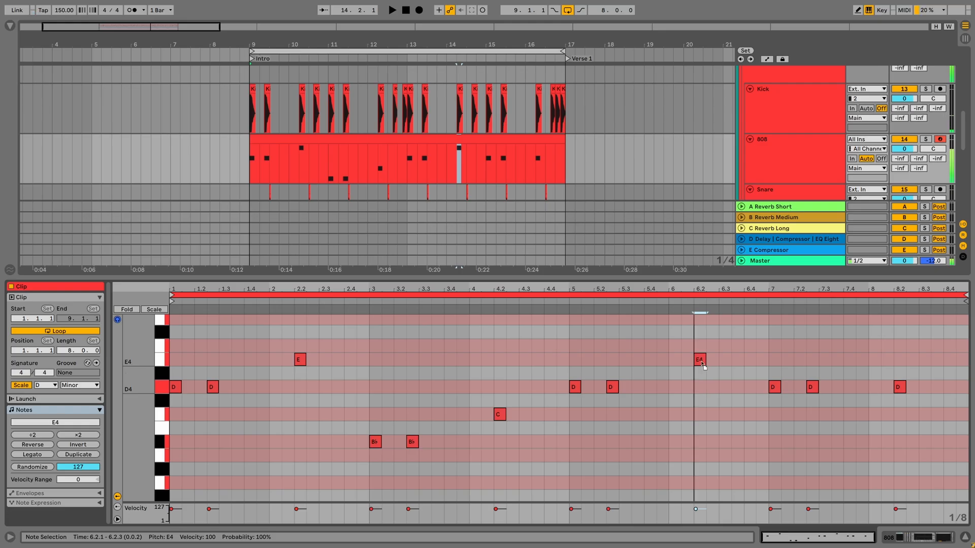
- Lower the 808 notes at 7 and 7.2.3 to B♭3 and play back the pattern
{"action": "left_click_drag", "start_coordinate": [777, 372], "coordinate": [803, 395]}
{"action": "key", "text": "Down"}
{"action": "key", "text": "Down"}
{"action": "key", "text": "space"}
- Add an E4 note at 2.3.3 and a B♭3 note at 3.3.3 in the 808 clip and play back the pattern
{"action": "left_click", "coordinate": [336, 359]}
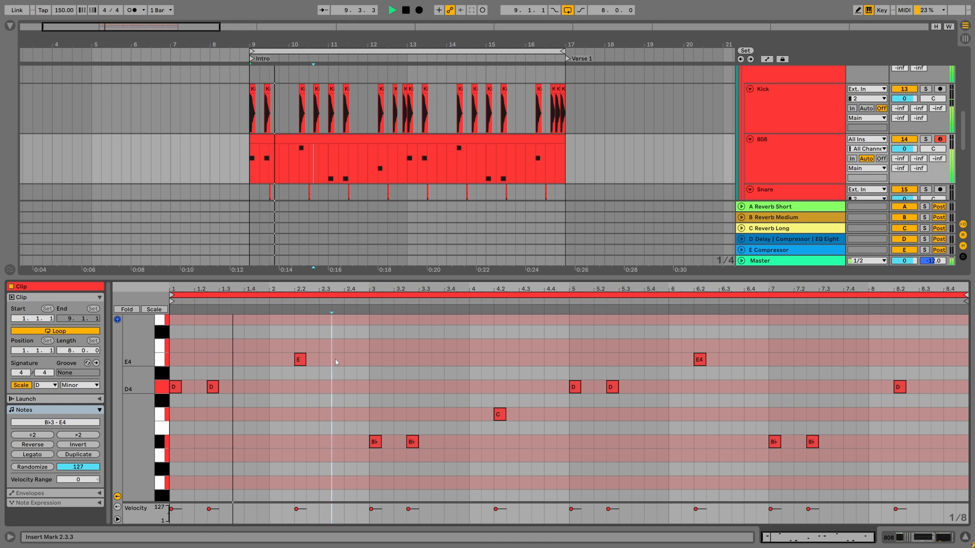
{"action": "double_click", "coordinate": [334, 360]}
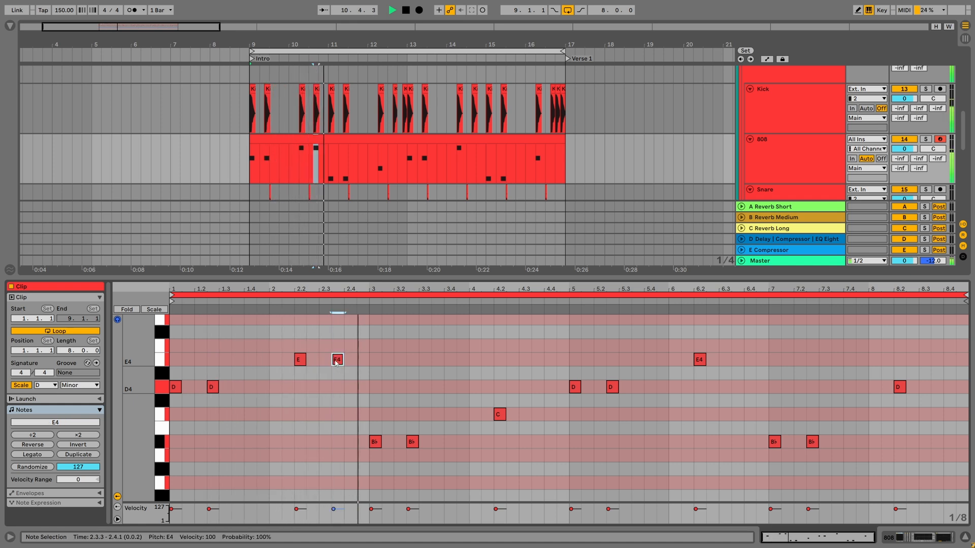
{"action": "double_click", "coordinate": [449, 443]}
{"action": "left_click", "coordinate": [161, 441]}
{"action": "key", "text": "space"}
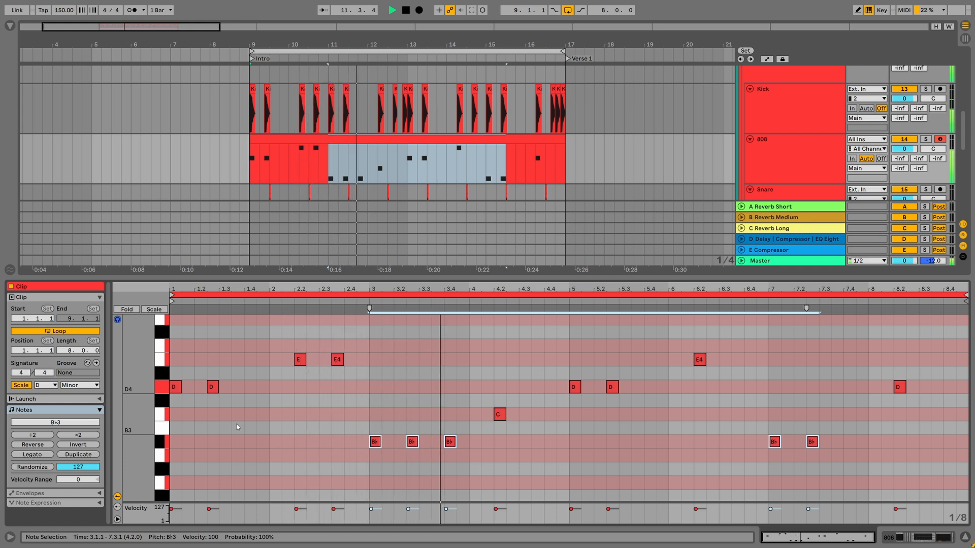
{"action": "key", "text": "space"}
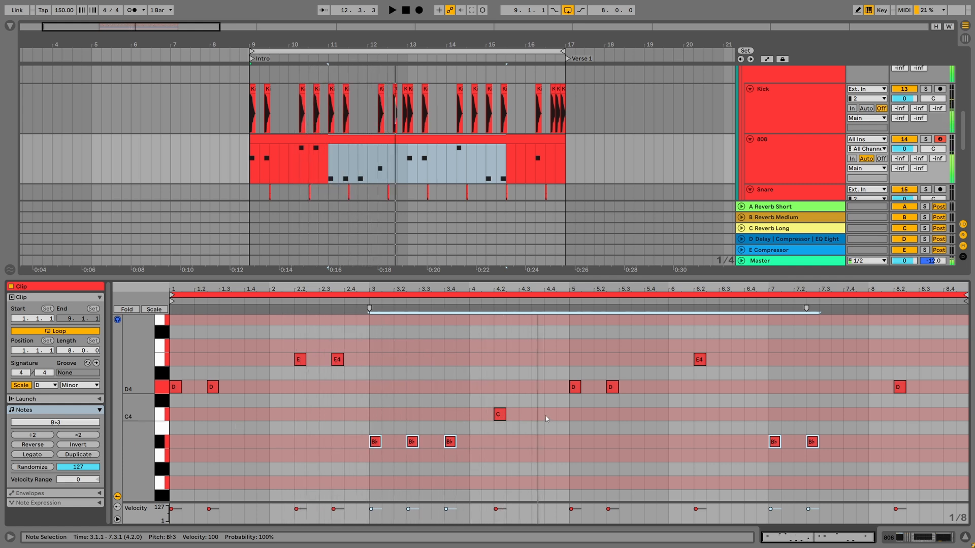
- Add a C4 note at 4.3.3 and an A4 note at 6.3.3 in the 808 clip and play it back
{"action": "double_click", "coordinate": [538, 415]}
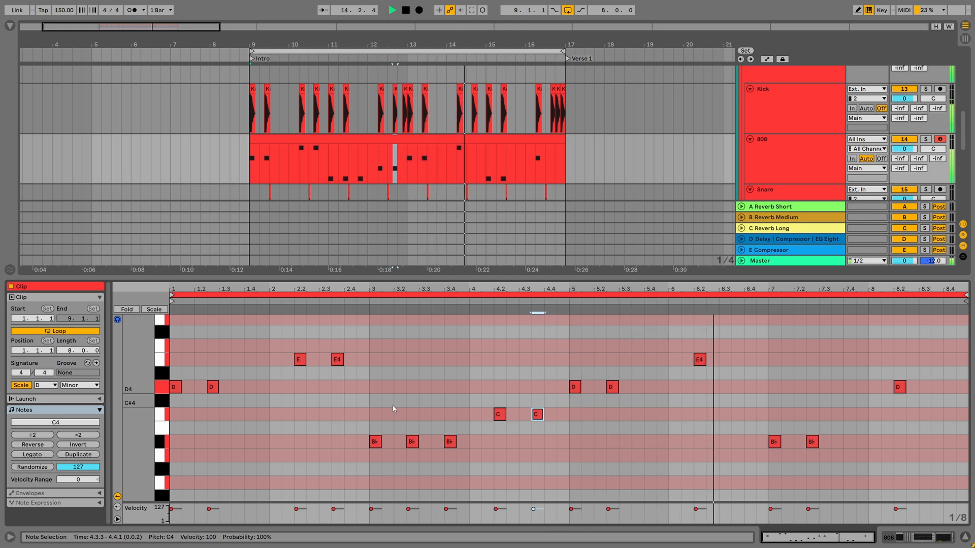
{"action": "key", "text": "space"}
{"action": "double_click", "coordinate": [737, 345]}
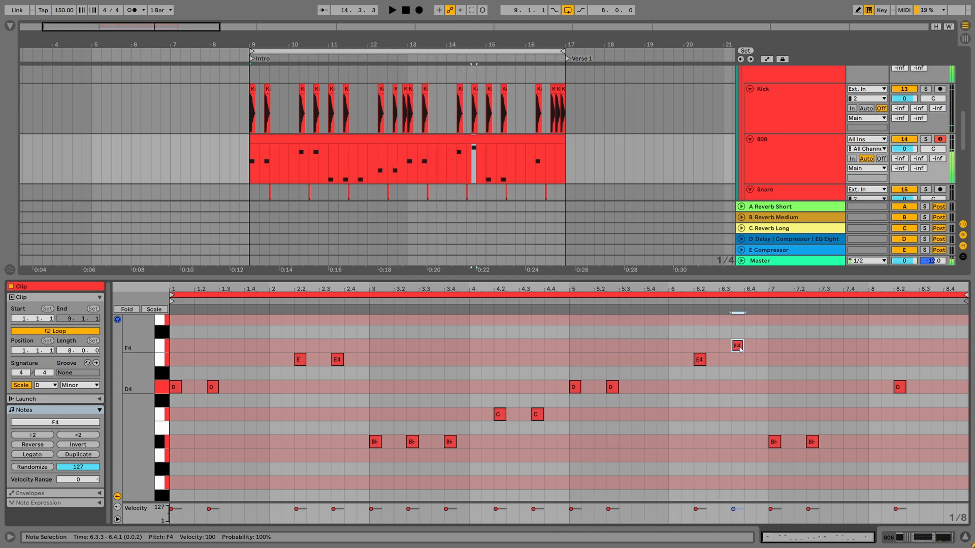
{"action": "key", "text": "Up"}
{"action": "key", "text": "Up"}
{"action": "key", "text": "space"}
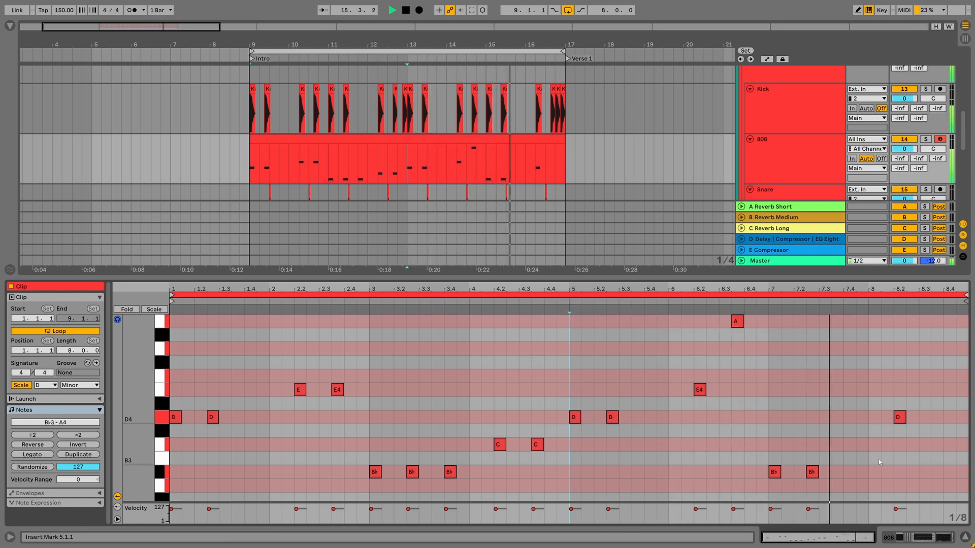
- Add an 808 note at 8.3.3 and lower it together with the note at 8.2 to C4
{"action": "double_click", "coordinate": [940, 420]}
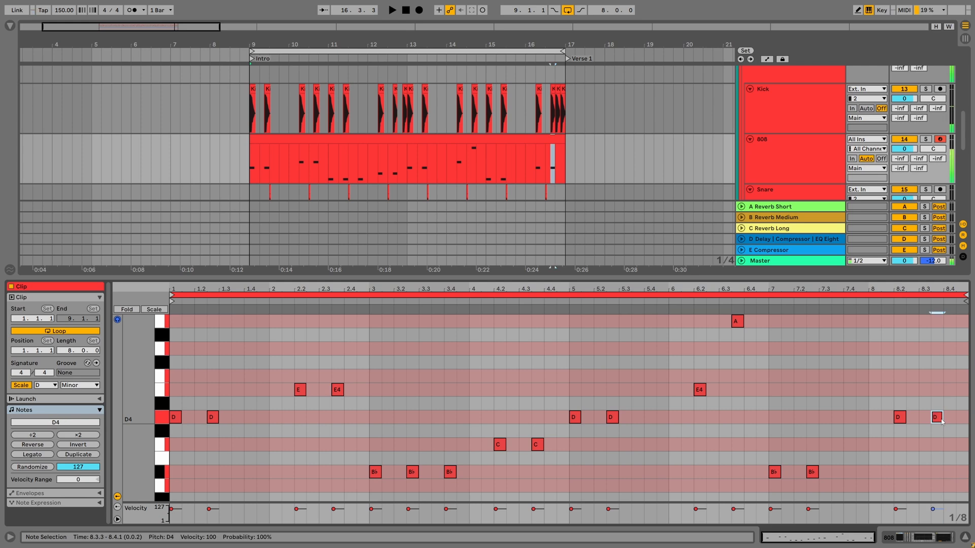
{"action": "left_click_drag", "start_coordinate": [885, 411], "coordinate": [950, 430]}
{"action": "key", "text": "Down"}
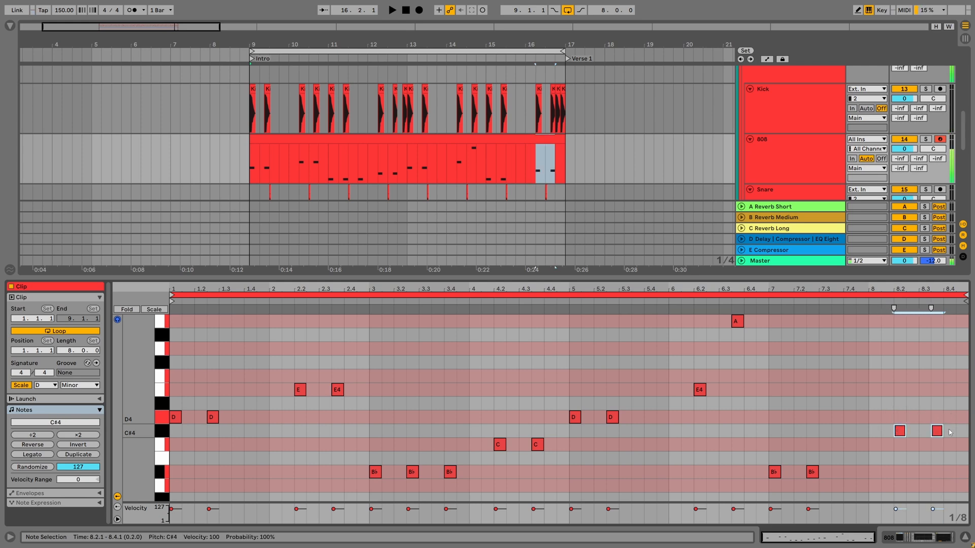
- Transpose all notes in the 808 clip down one octave
{"action": "left_click", "coordinate": [177, 370]}
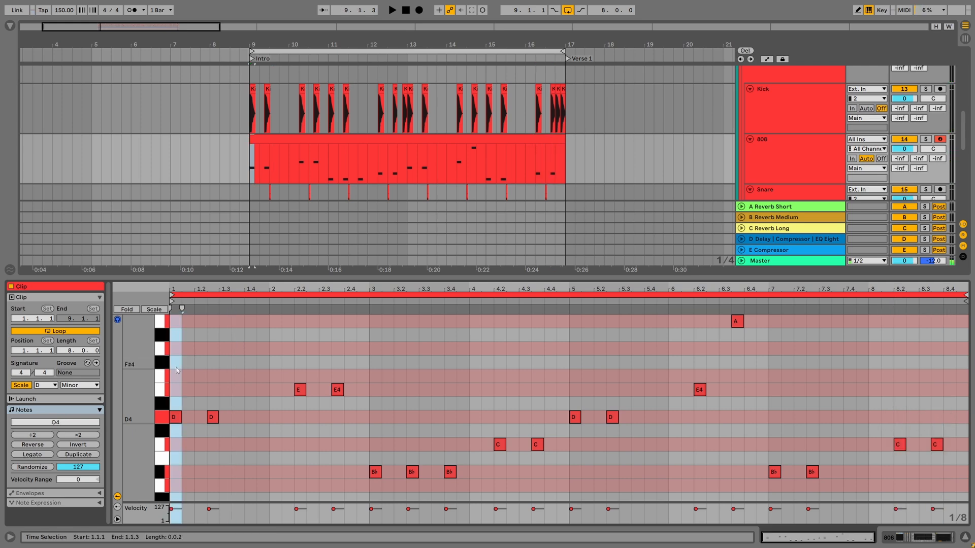
{"action": "key", "text": "ctrl+a"}
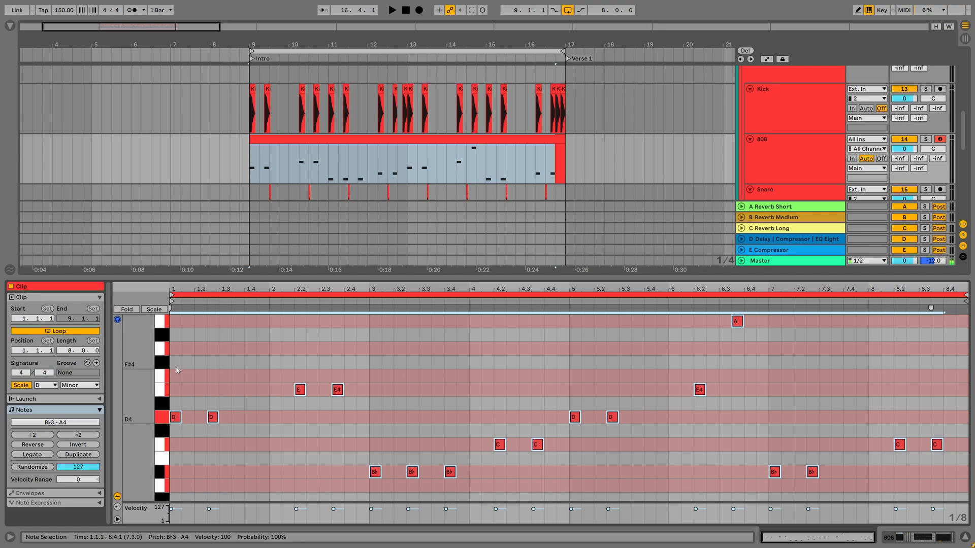
{"action": "key", "text": "shift+Down"}
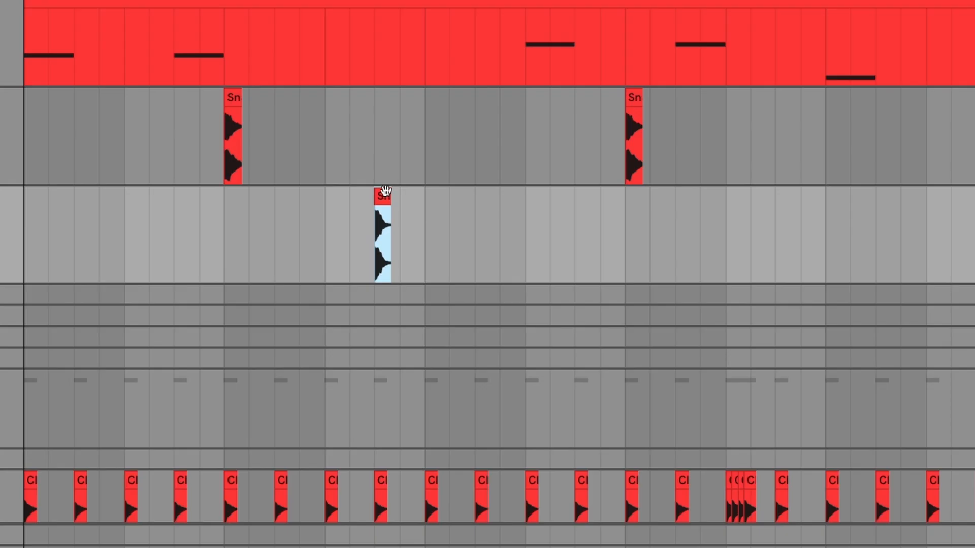
- Copy the Snare #2 hit from 9.4.3 to 10.1.3 and play back the two-bar snare pattern
{"action": "left_click_drag", "start_coordinate": [383, 195], "coordinate": [484, 199]}
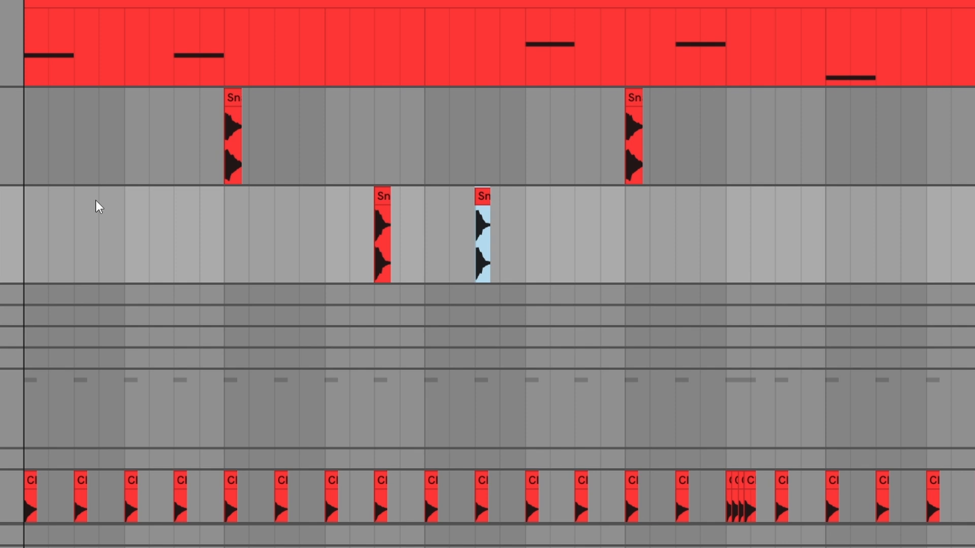
{"action": "left_click", "coordinate": [22, 204]}
{"action": "key", "text": "space"}
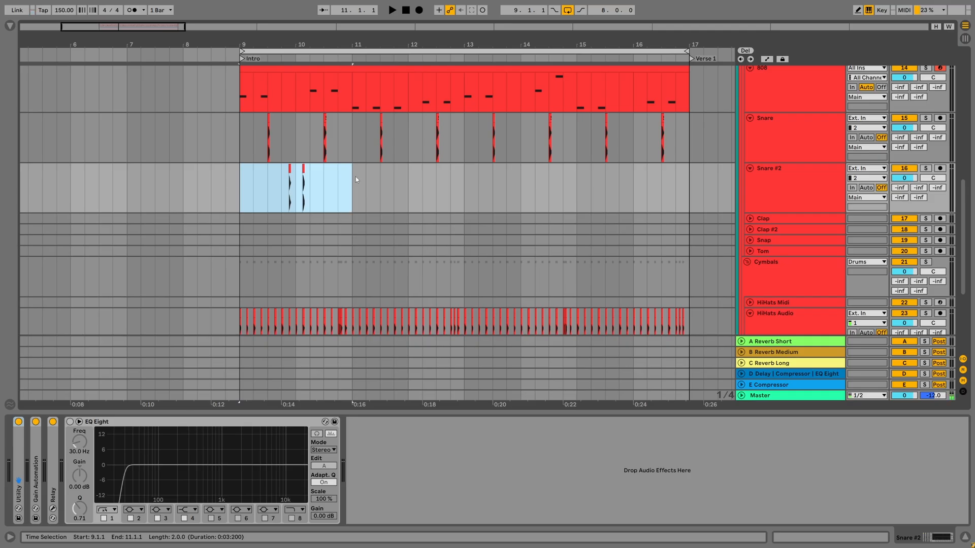
{"action": "left_click_drag", "start_coordinate": [288, 168], "coordinate": [629, 184]}
{"action": "left_click", "coordinate": [356, 181]}
{"action": "key", "text": "space"}
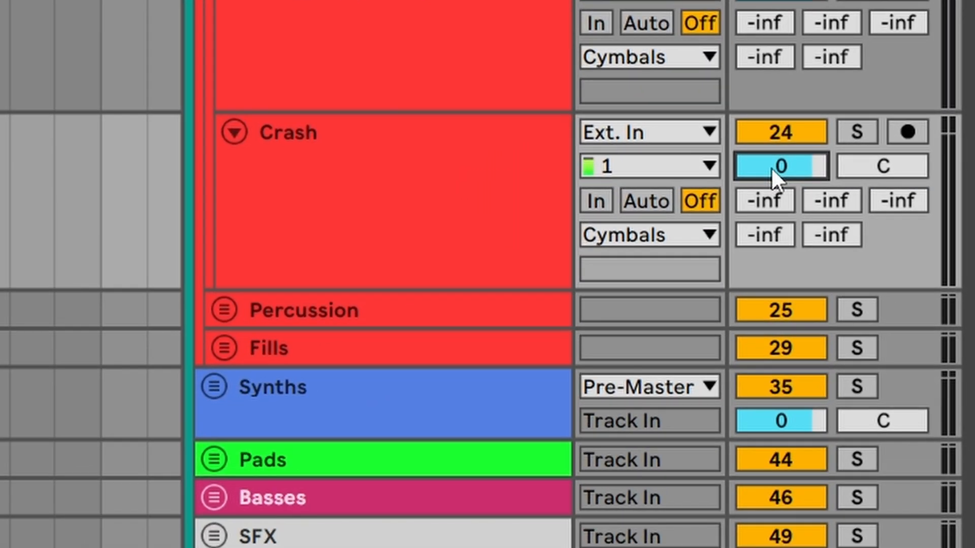
- Set the Crash track's volume to -10 dB
{"action": "type", "text": "10"}
{"action": "key", "text": "Return"}
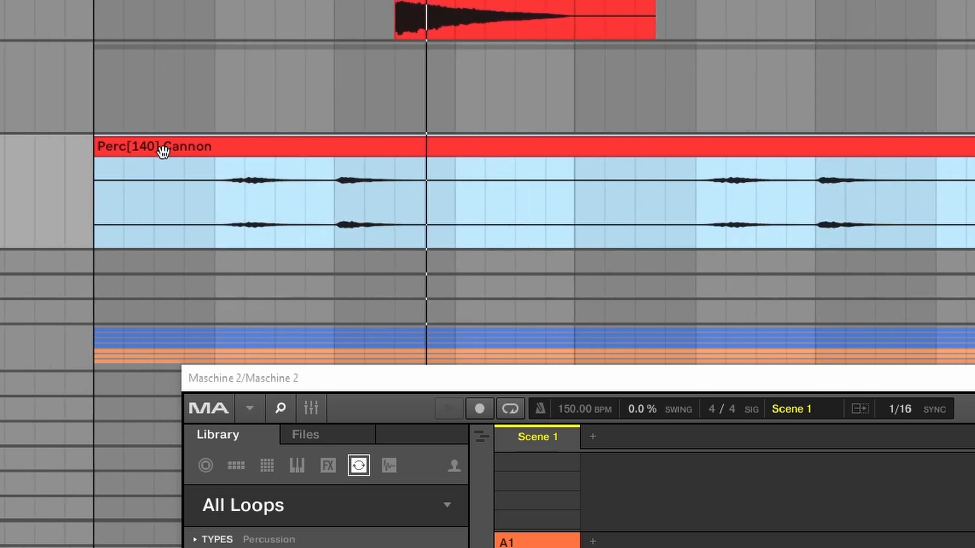
- Split the Perc[140] Cannon loop at 9.2 where the first hit starts and delete the part before it
{"action": "left_click", "coordinate": [232, 195]}
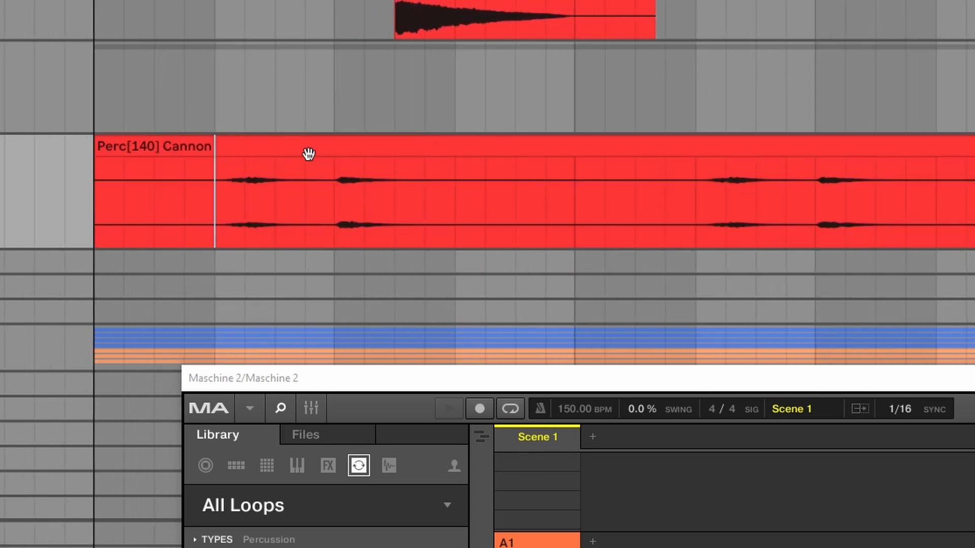
{"action": "key", "text": "plus"}
{"action": "key", "text": "plus"}
{"action": "left_click_drag", "start_coordinate": [233, 112], "coordinate": [182, 112]}
{"action": "key", "text": "space"}
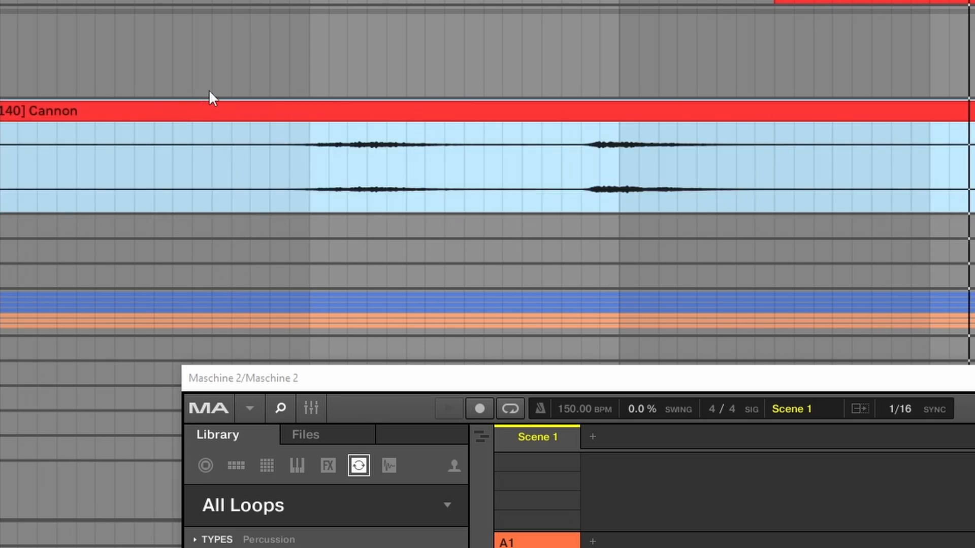
{"action": "left_click", "coordinate": [310, 161]}
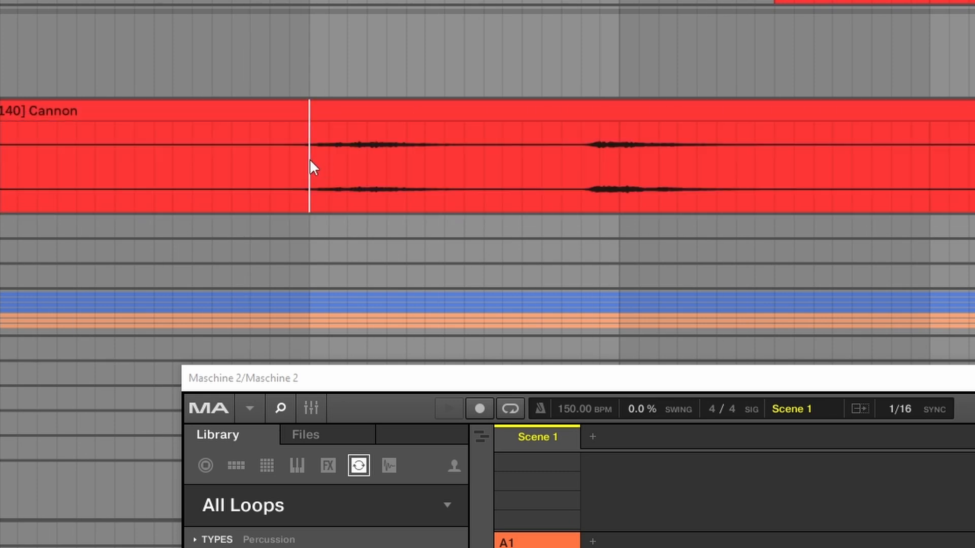
{"action": "key", "text": "ctrl+e"}
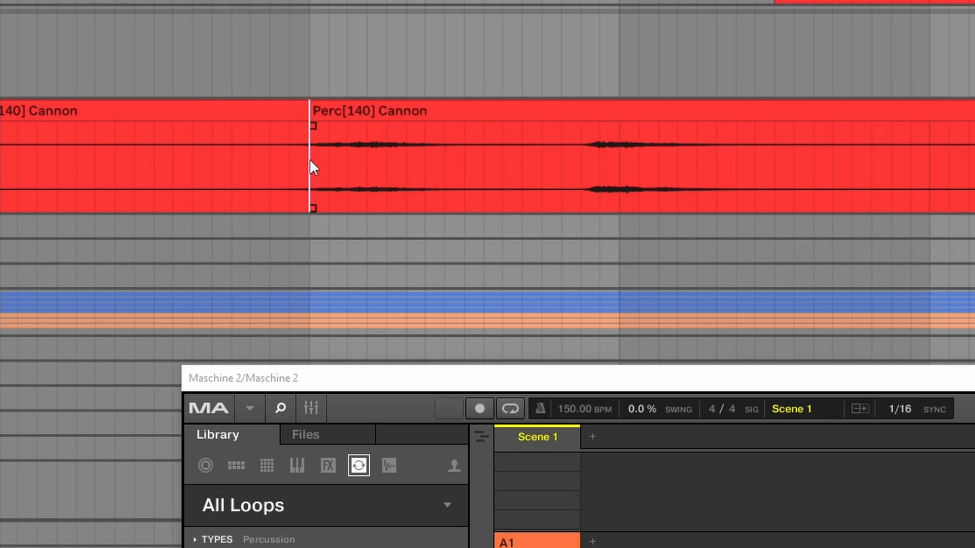
{"action": "left_click", "coordinate": [242, 114]}
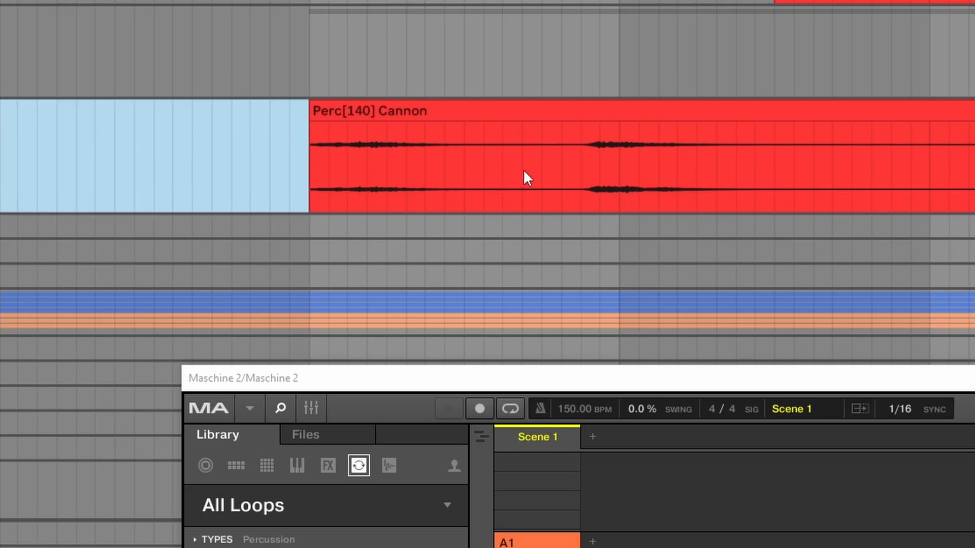
{"action": "key", "text": "Delete"}
- Split the Cannon loop just before its second hit and move the second part to start at 9.3
{"action": "left_click", "coordinate": [588, 166]}
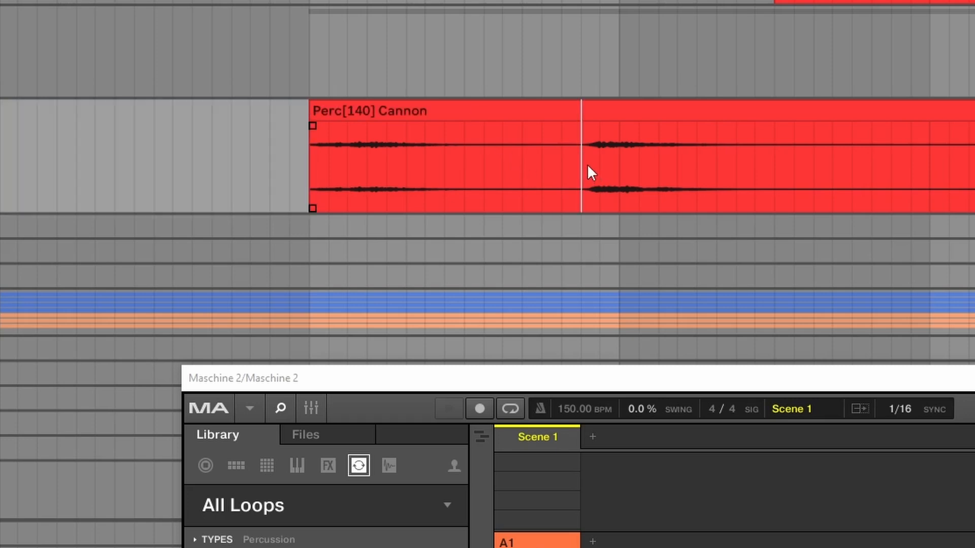
{"action": "key", "text": "ctrl+e"}
{"action": "left_click_drag", "start_coordinate": [648, 109], "coordinate": [687, 112]}
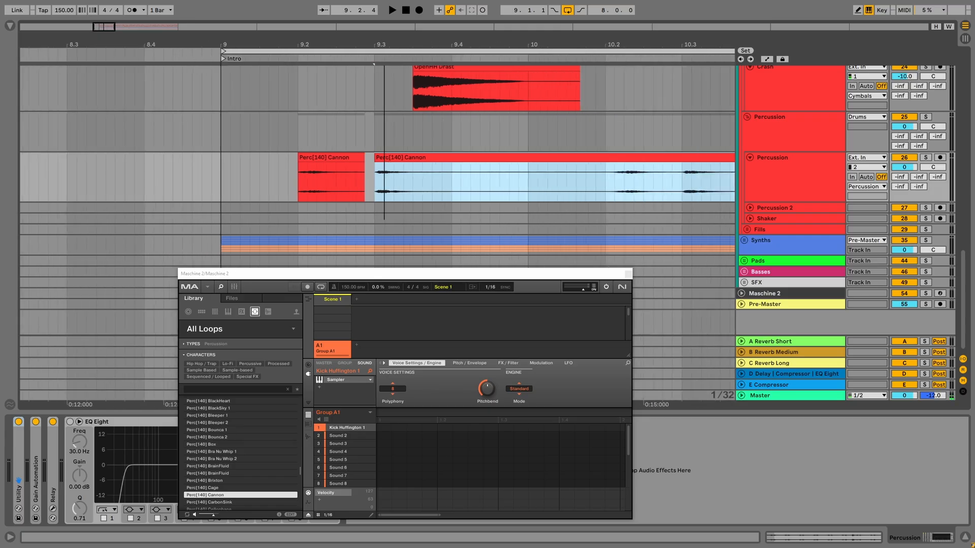
- Split the Cannon loop at 9.3.4 after the second hit and delete the remainder
{"action": "key", "text": "minus"}
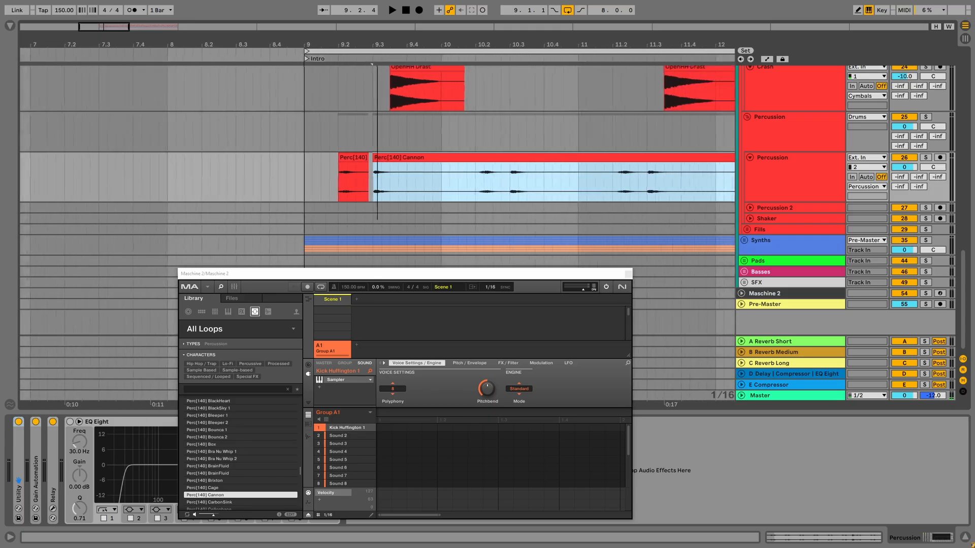
{"action": "left_click", "coordinate": [402, 184]}
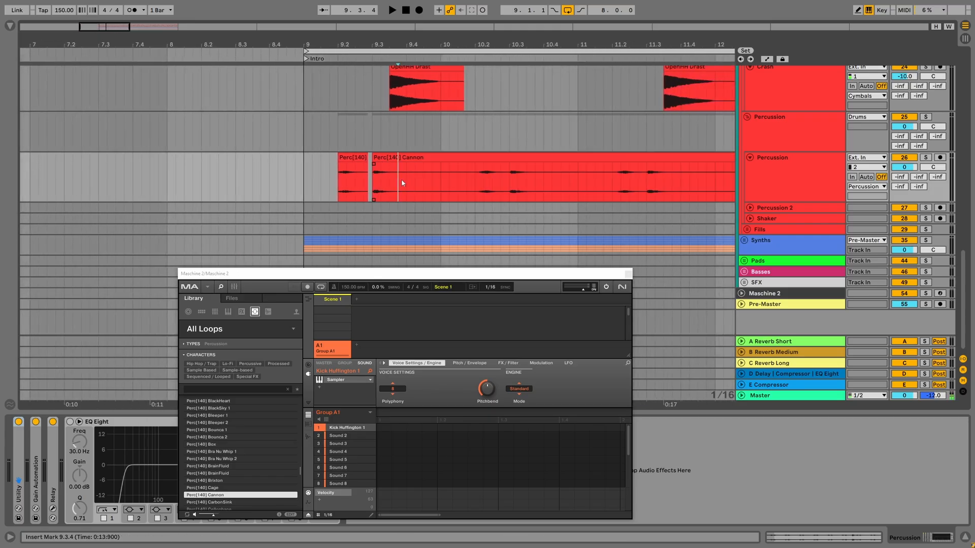
{"action": "key", "text": "ctrl+e"}
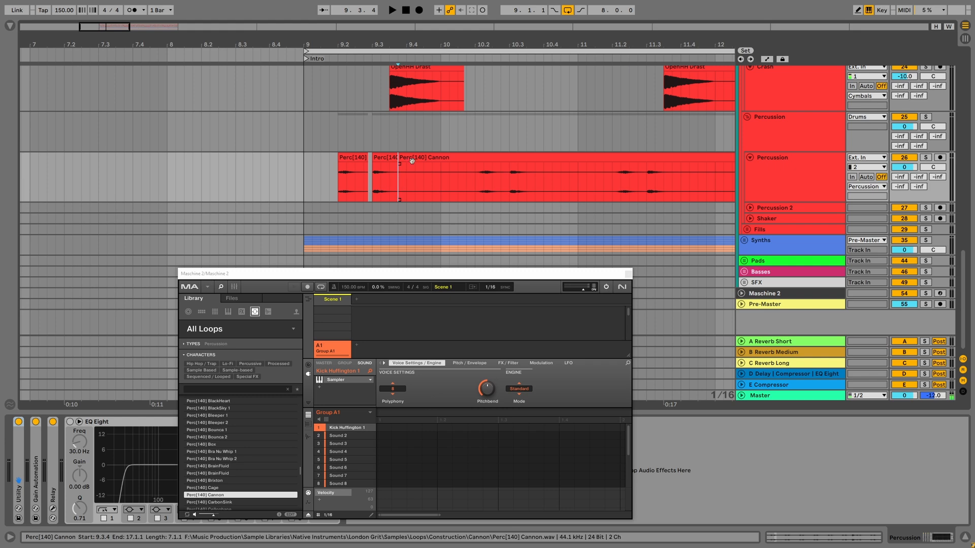
{"action": "left_click", "coordinate": [412, 161]}
{"action": "key", "text": "Delete"}
- Duplicate the one-bar percussion pattern of bar 9 seven times to fill the intro through bar 16
{"action": "left_click_drag", "start_coordinate": [440, 164], "coordinate": [306, 181]}
{"action": "key", "text": "ctrl+d"}
{"action": "key", "text": "ctrl+d"}
{"action": "key", "text": "ctrl+d"}
{"action": "key", "text": "ctrl+d"}
{"action": "key", "text": "ctrl+d"}
{"action": "key", "text": "ctrl+d"}
{"action": "key", "text": "ctrl+d"}
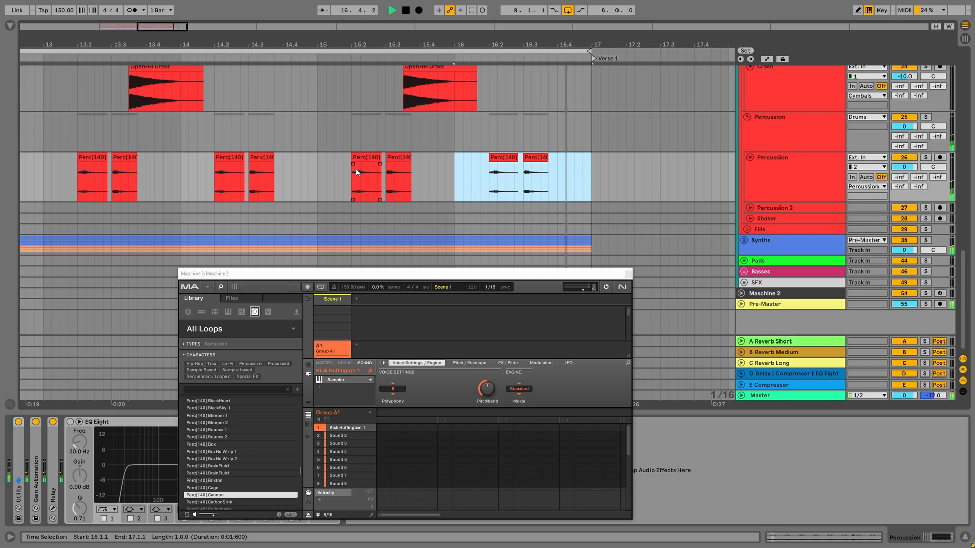
{"action": "mouse_move", "coordinate": [390, 39]}
{"action": "left_mouse_down"}
{"action": "mouse_move", "coordinate": [425, 39]}
{"action": "mouse_move", "coordinate": [387, 39]}
{"action": "left_mouse_up"}
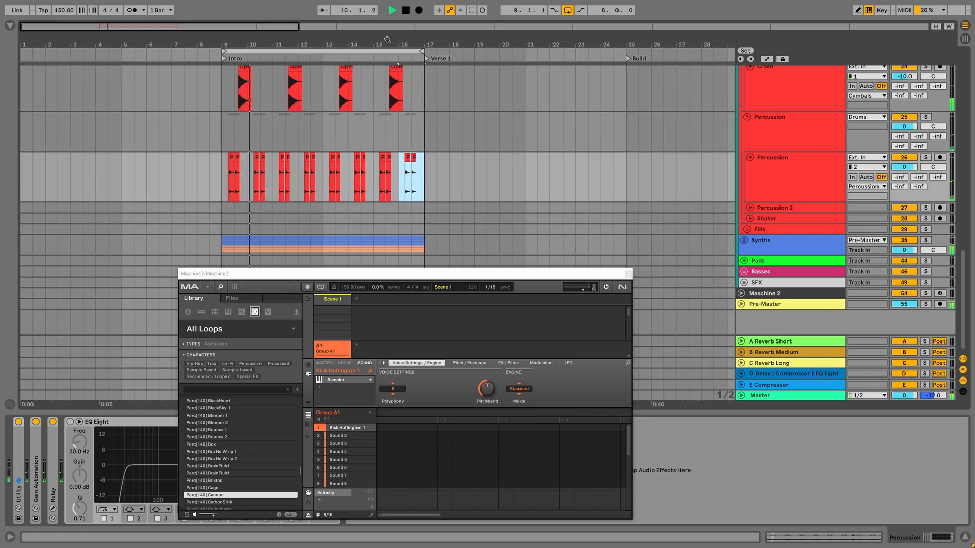